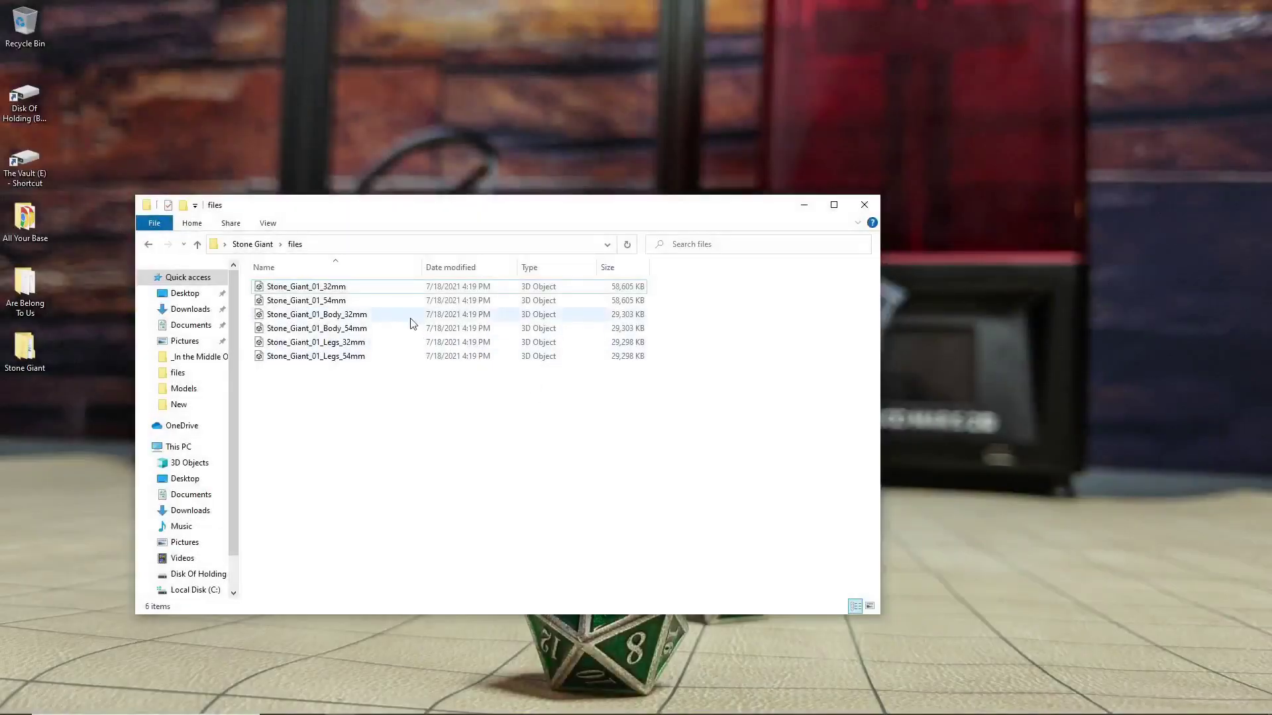
# Step: Open the Stone_Giant_01_32mm model file for editing in Paint 3D and maximize the editor window
pyautogui.rightClick(331, 286)
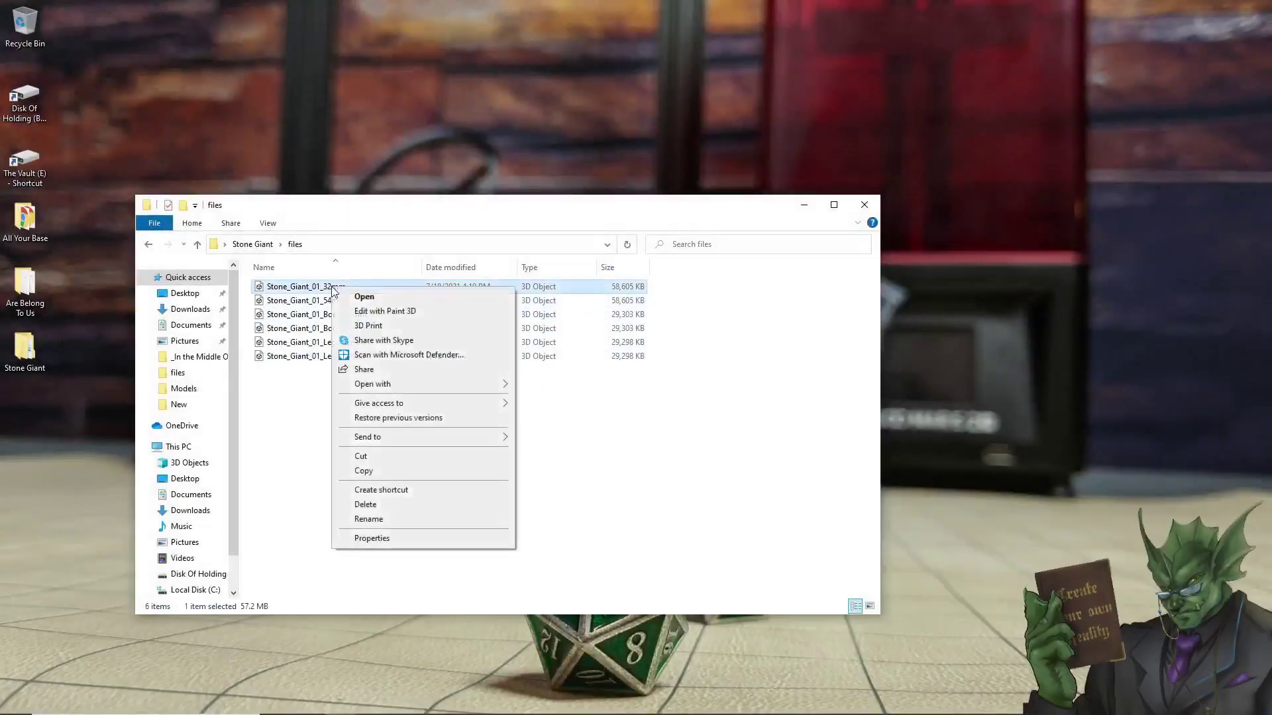
pyautogui.click(391, 311)
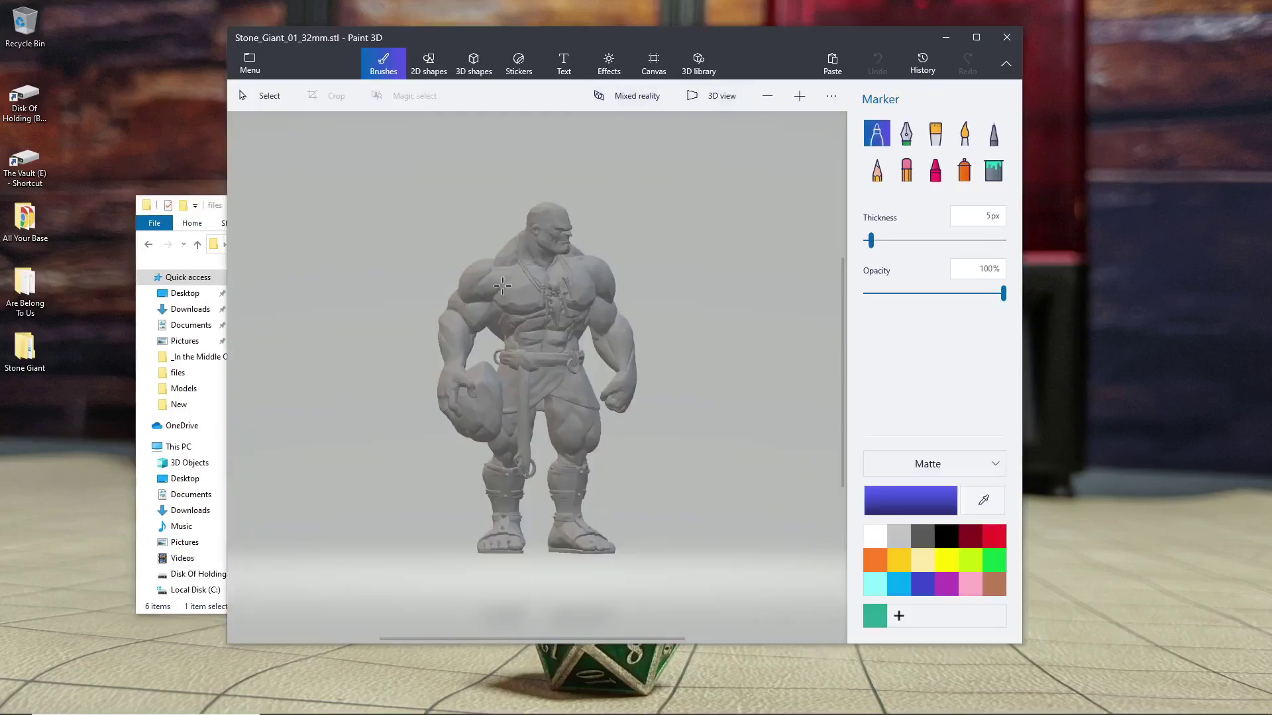
pyautogui.click(1139, 702)
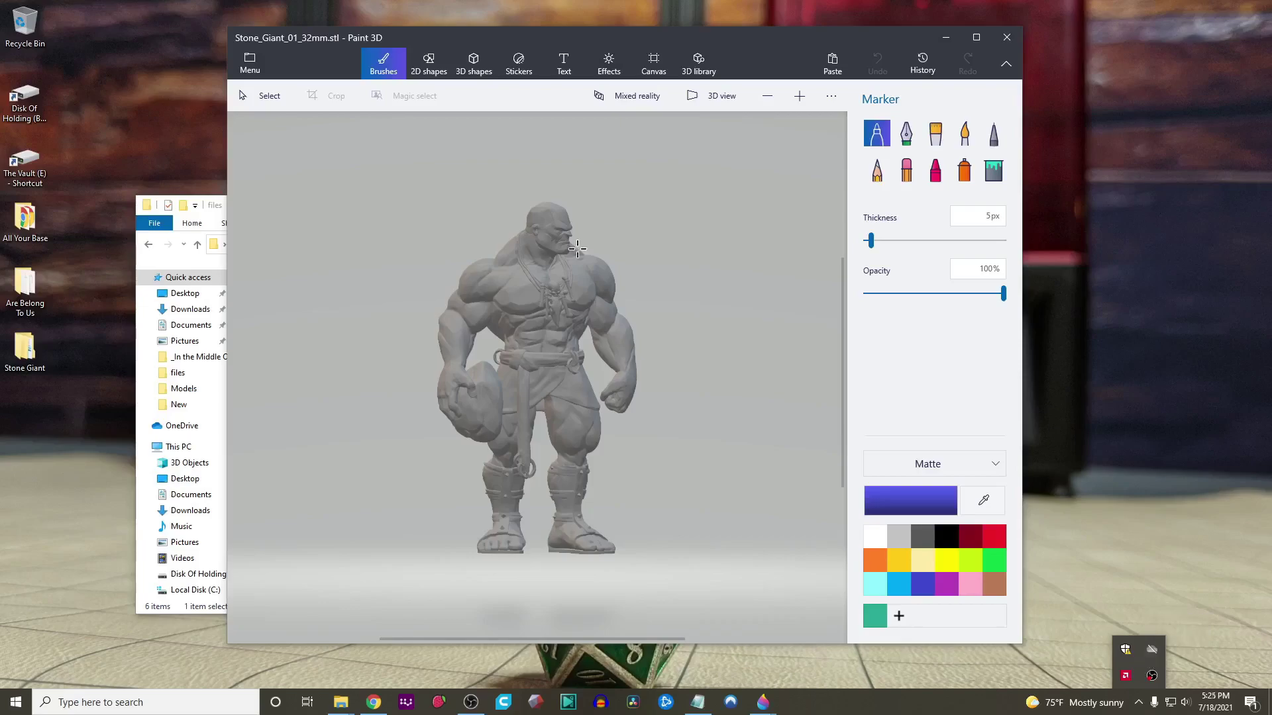
pyautogui.click(977, 37)
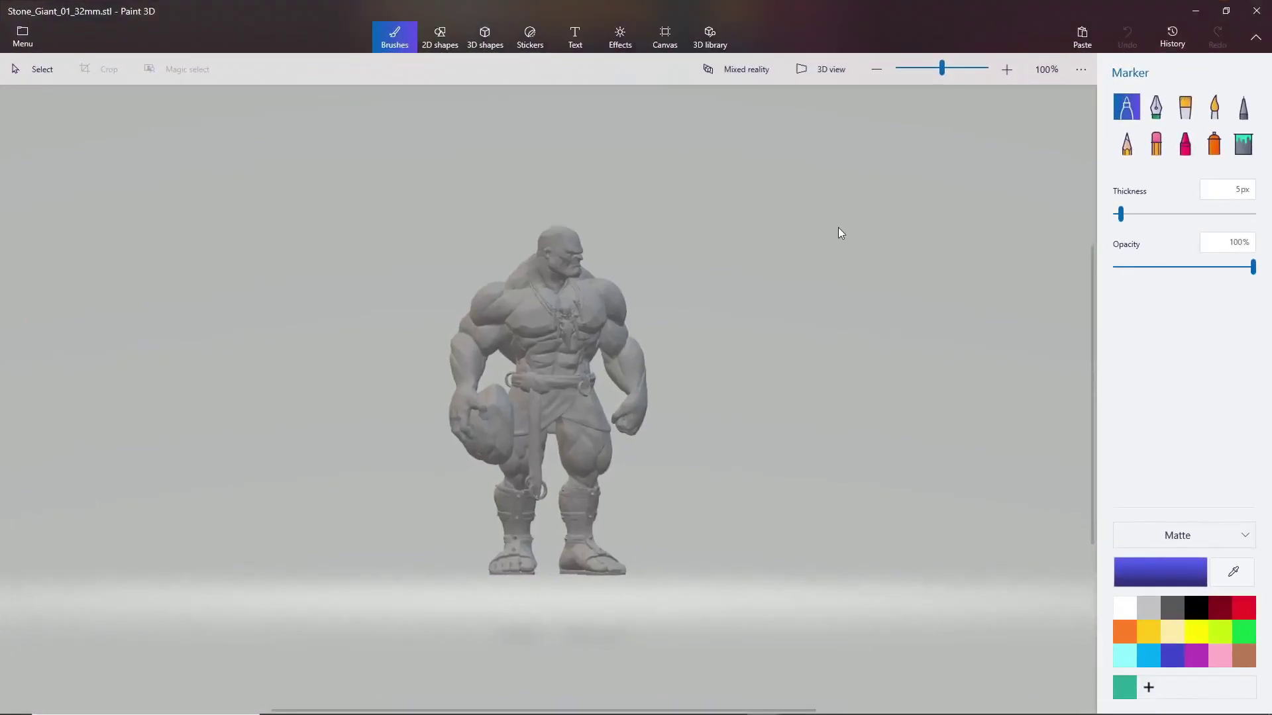
# Step: Turn on 3D view and frame the whole stone giant from the front at 150% zoom
pyautogui.click(824, 75)
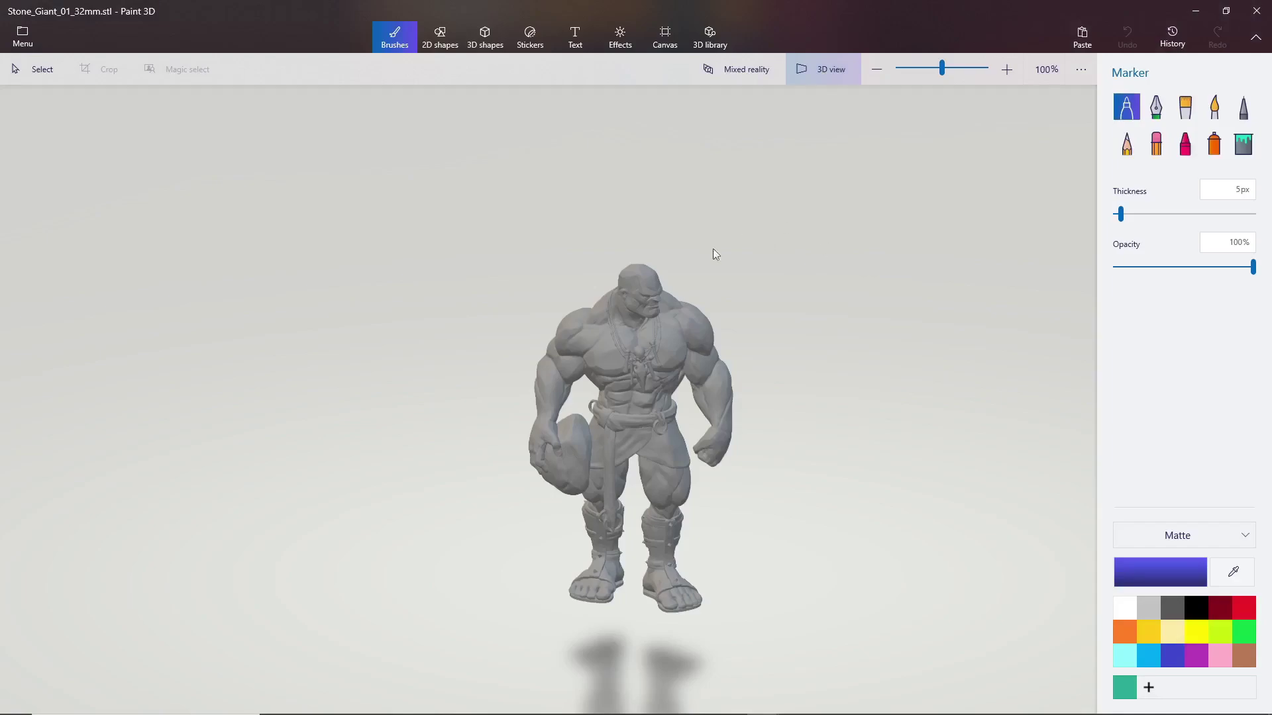
pyautogui.moveTo(778, 267); pyautogui.dragTo(734, 306)
pyautogui.moveTo(668, 328); pyautogui.dragTo(588, 343)
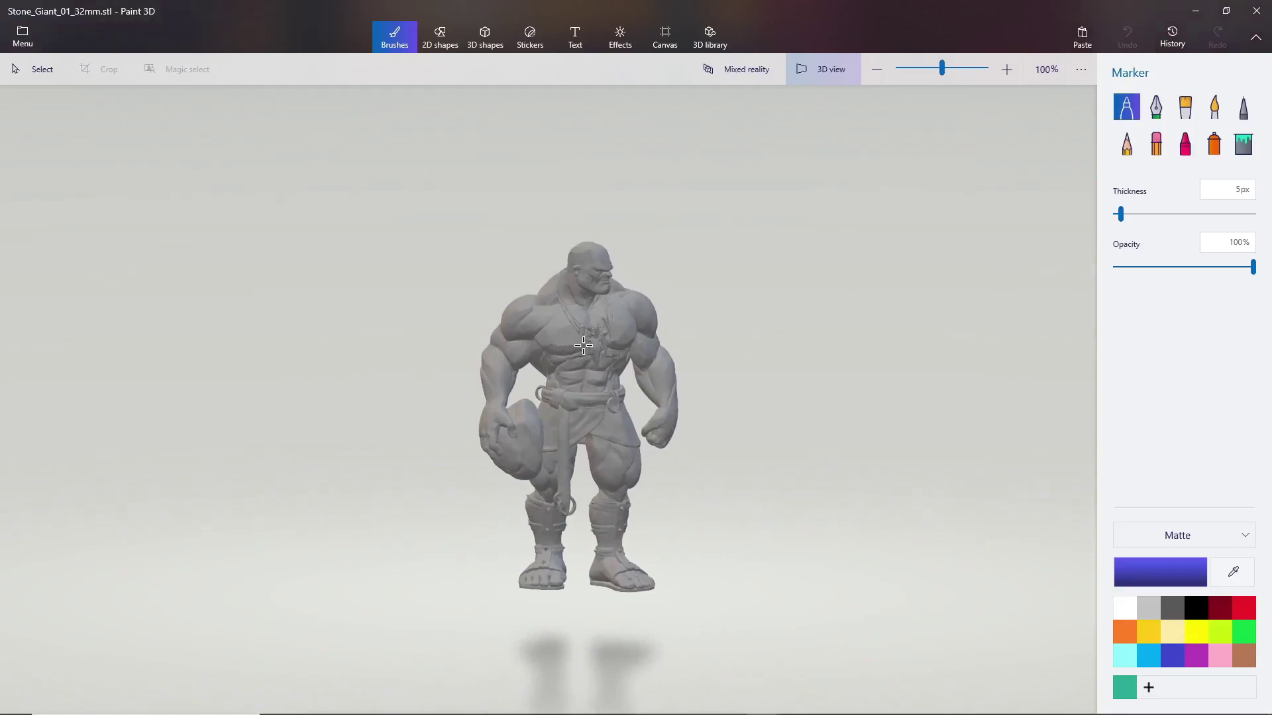
pyautogui.scroll(1, 583, 345)
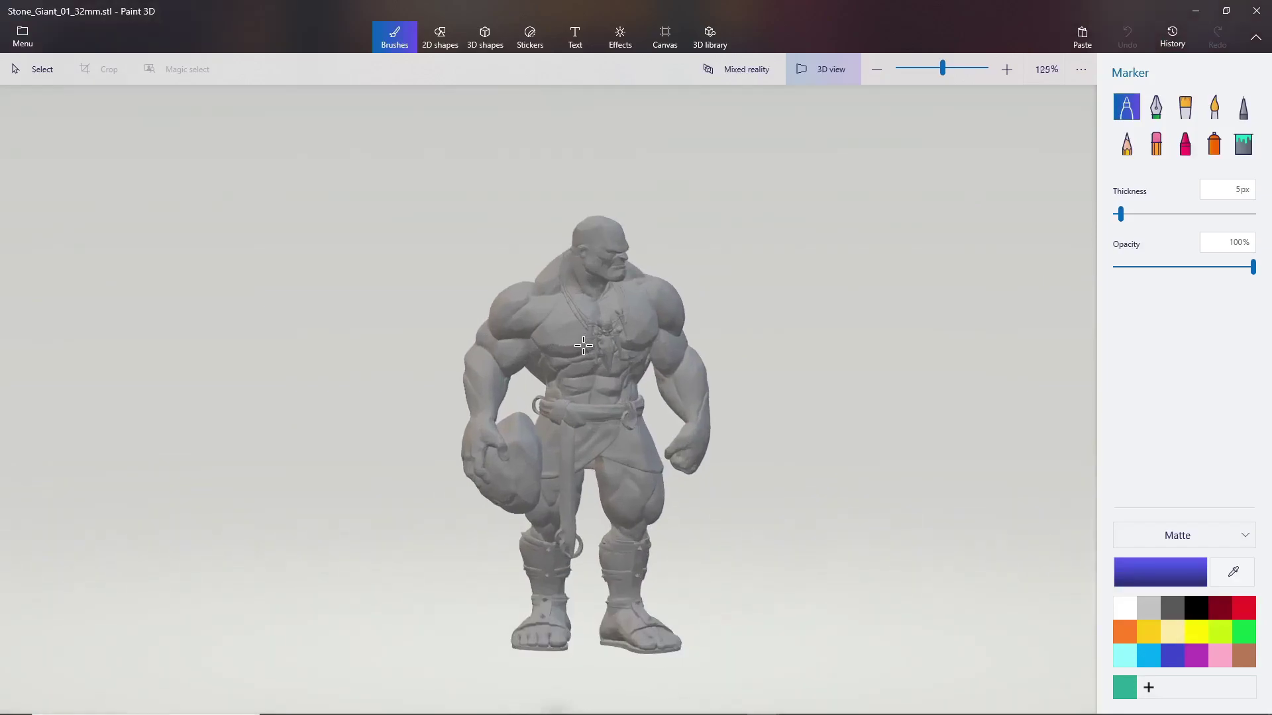
pyautogui.scroll(1, 584, 345)
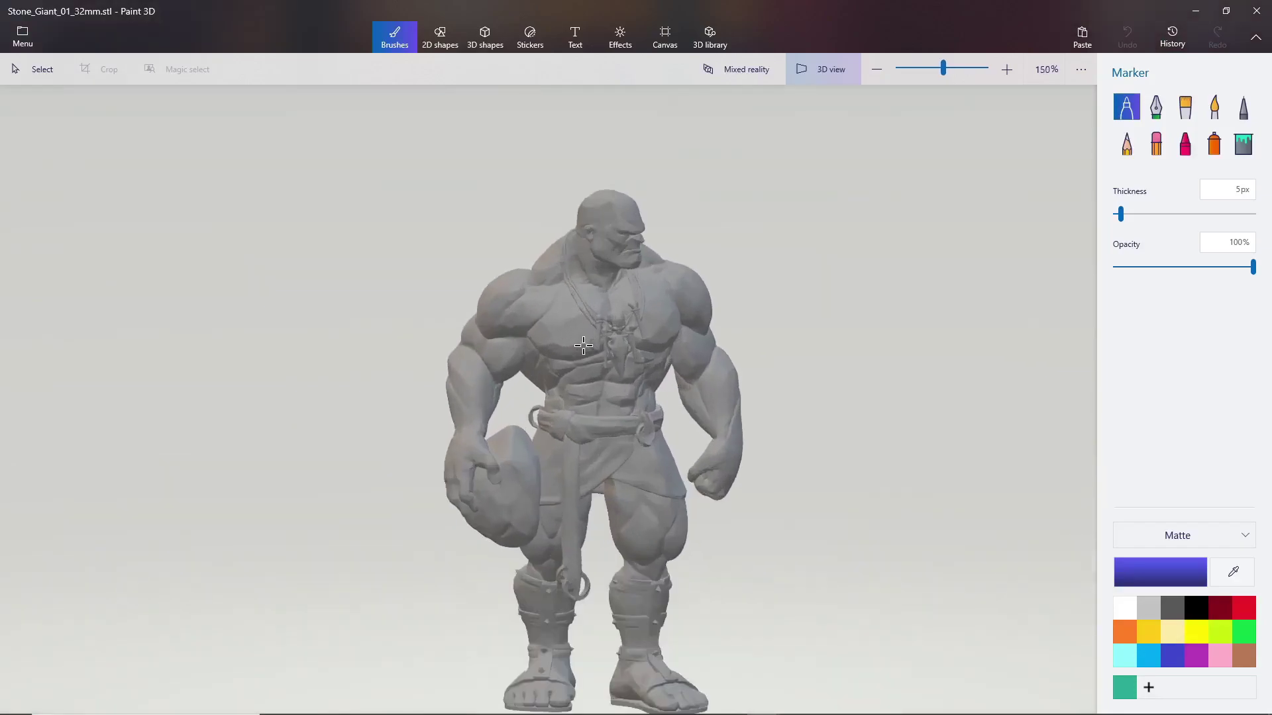
# Step: Set the Marker thickness to 1 px and the Calligraphy pen thickness to 8 px, leaving the Marker active
pyautogui.hotkey('ctrl', 'z')
pyautogui.click(1240, 190)
pyautogui.click(1074, 227)
pyautogui.click(1155, 106)
pyautogui.moveTo(1145, 213); pyautogui.dragTo(1089, 221)
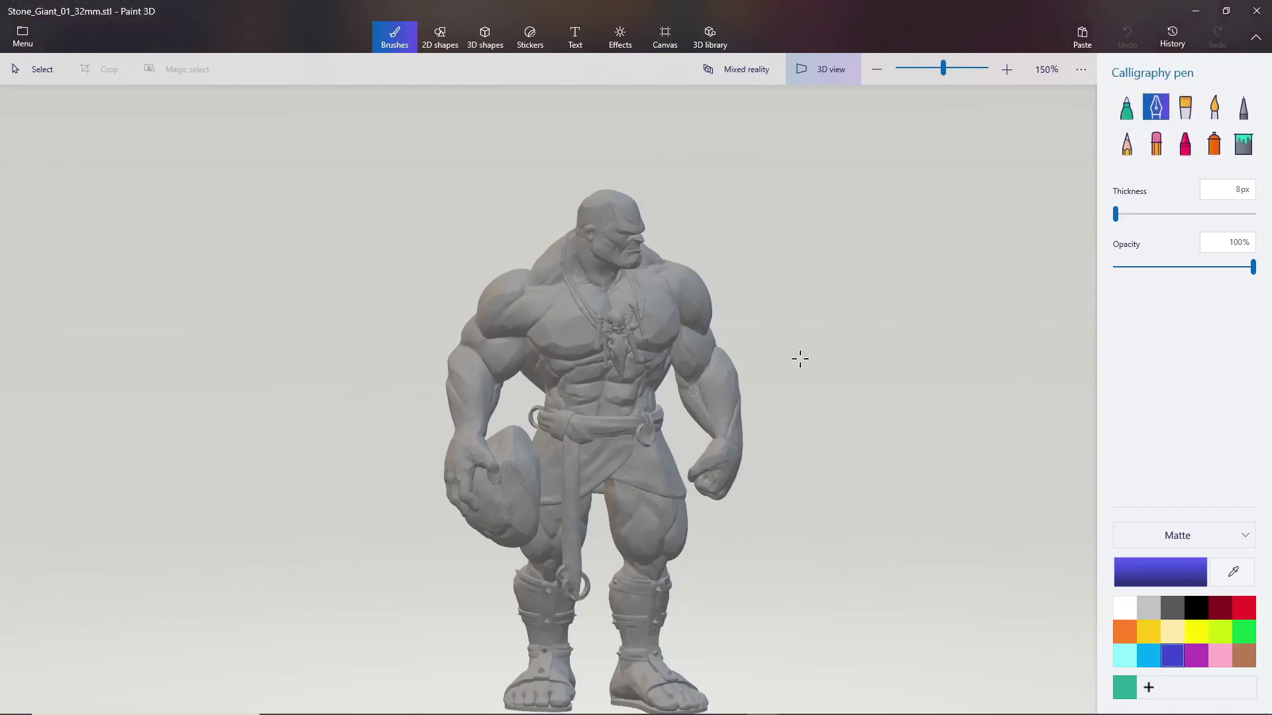
pyautogui.click(1126, 107)
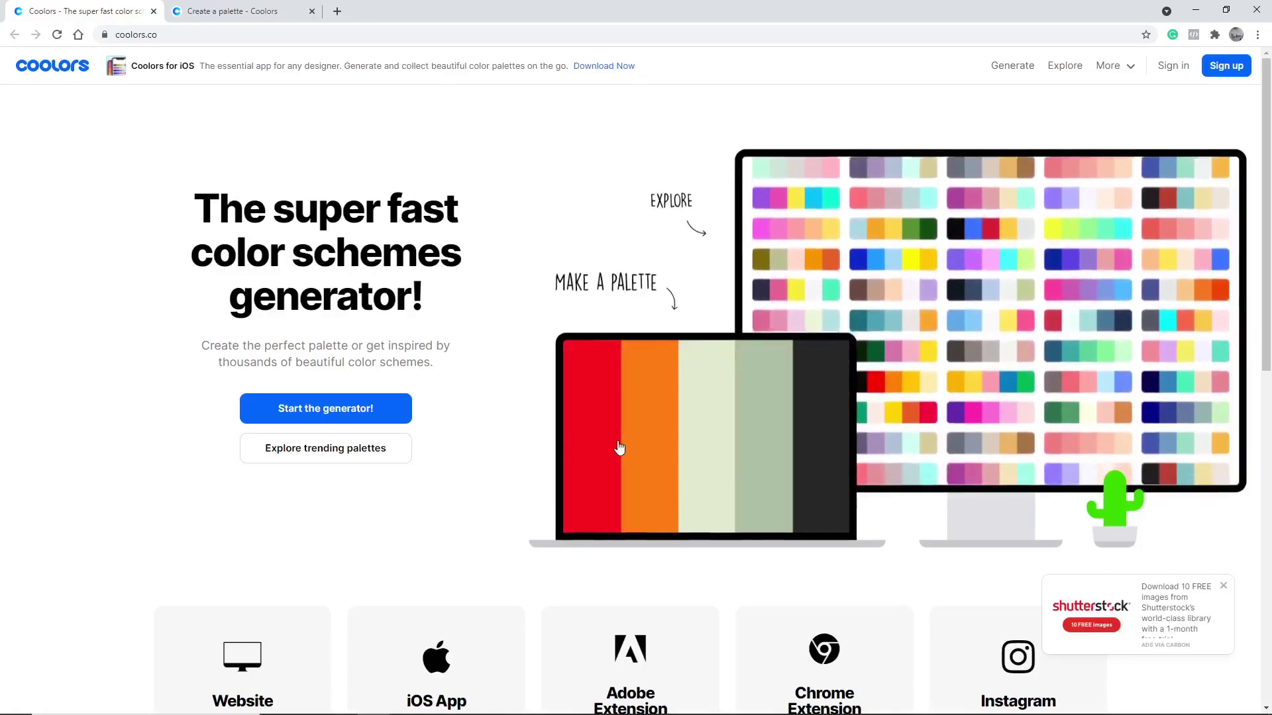
# Step: In Coolors, open the palette generator, copy the Charcoal hex code 373F51 and return to Paint 3D
pyautogui.click(619, 446)
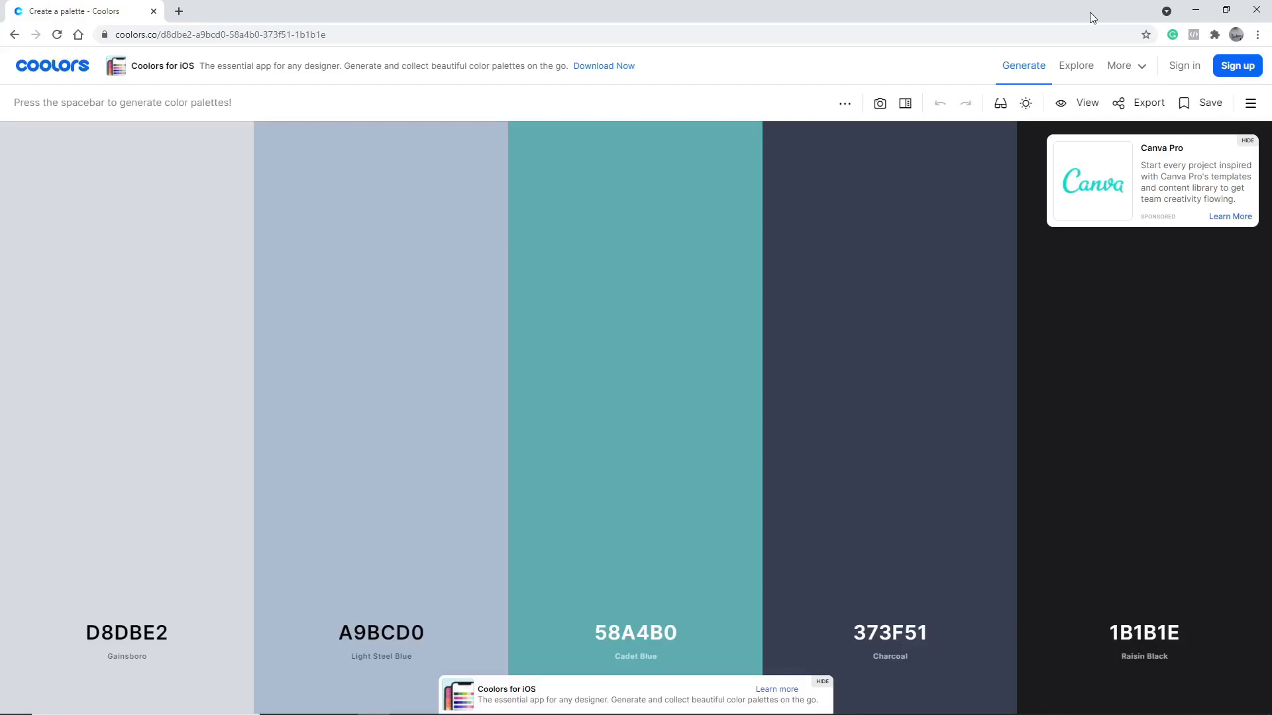
pyautogui.moveTo(820, 251)
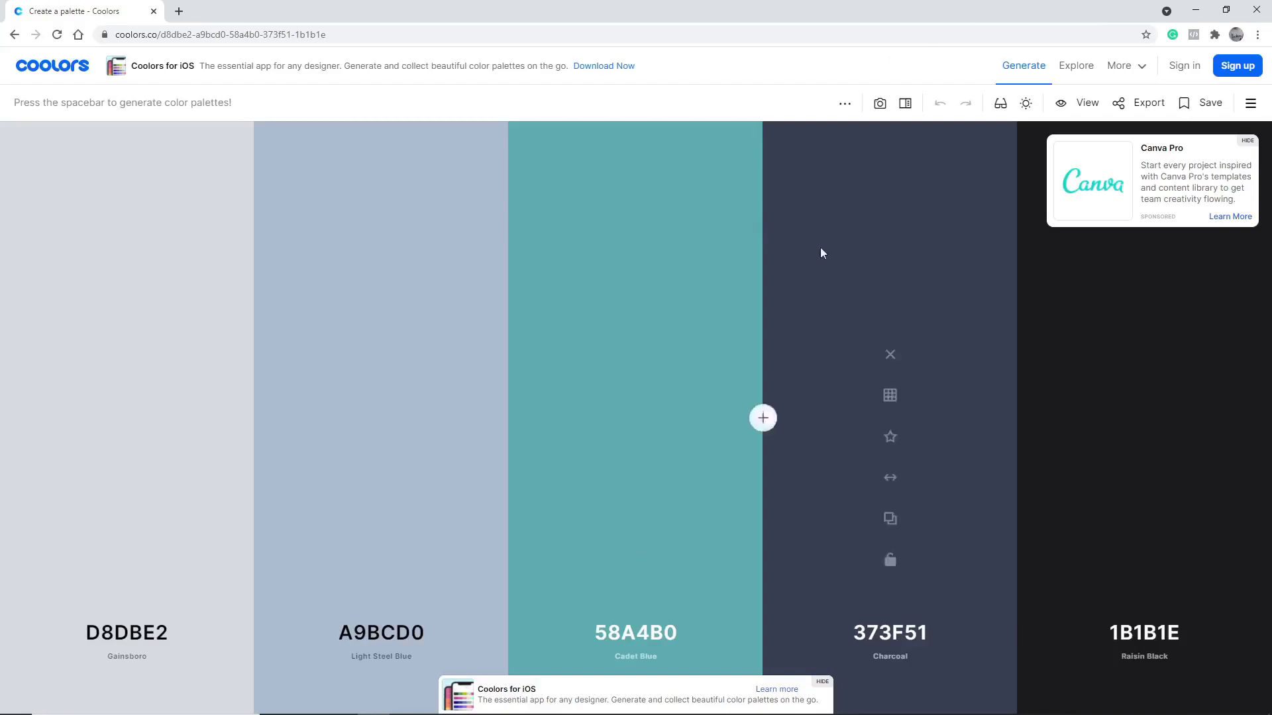
pyautogui.click(893, 525)
pyautogui.click(1197, 11)
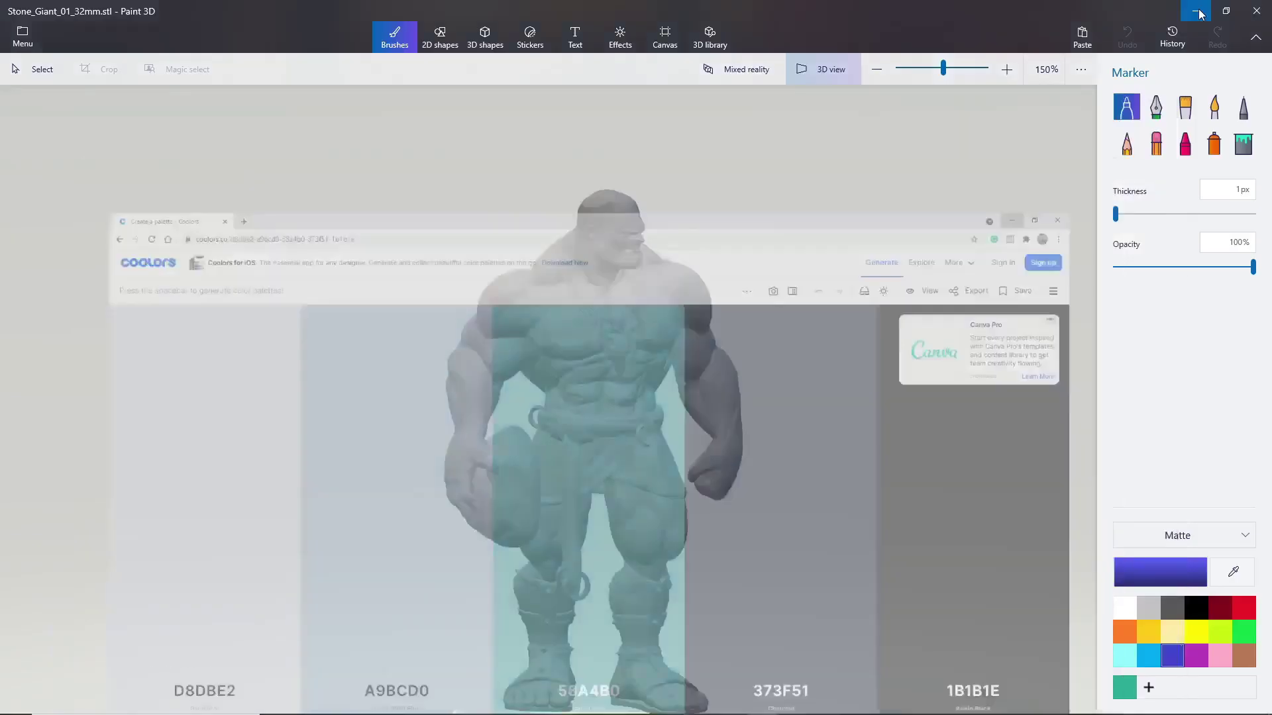
# Step: Set the current paint colour to the copied hex value 373F51
pyautogui.click(1171, 574)
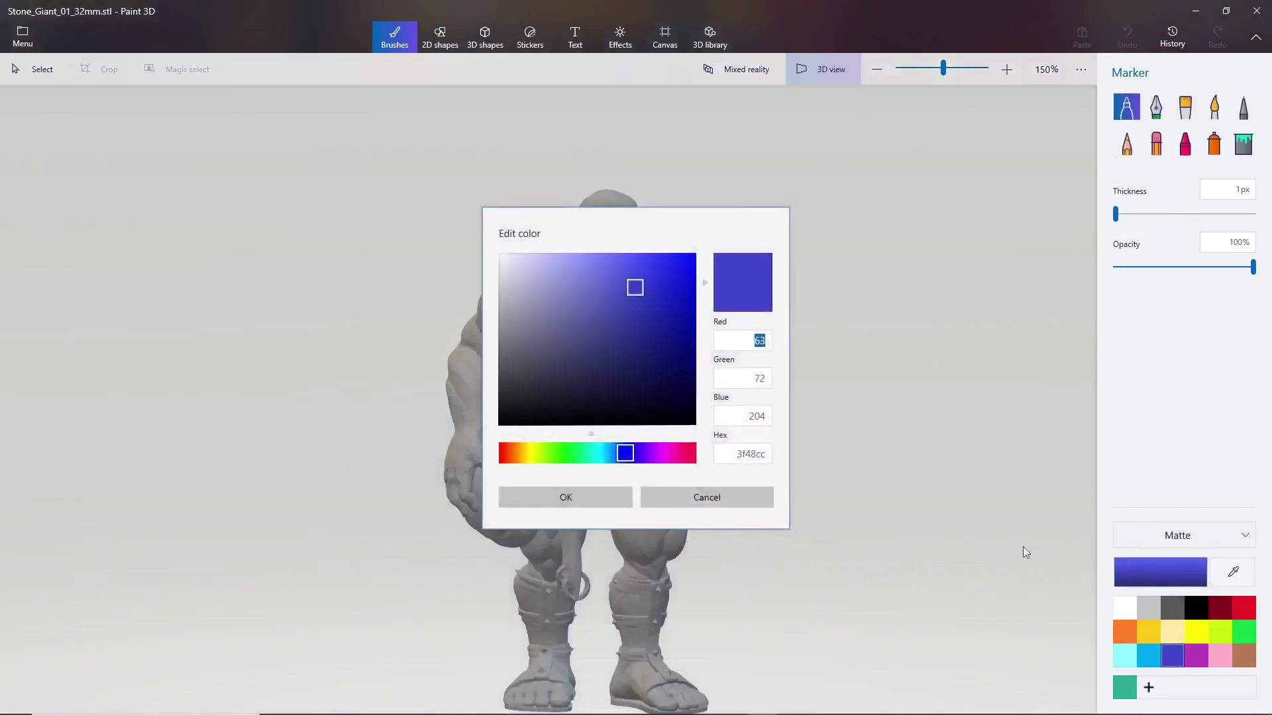
pyautogui.click(757, 454)
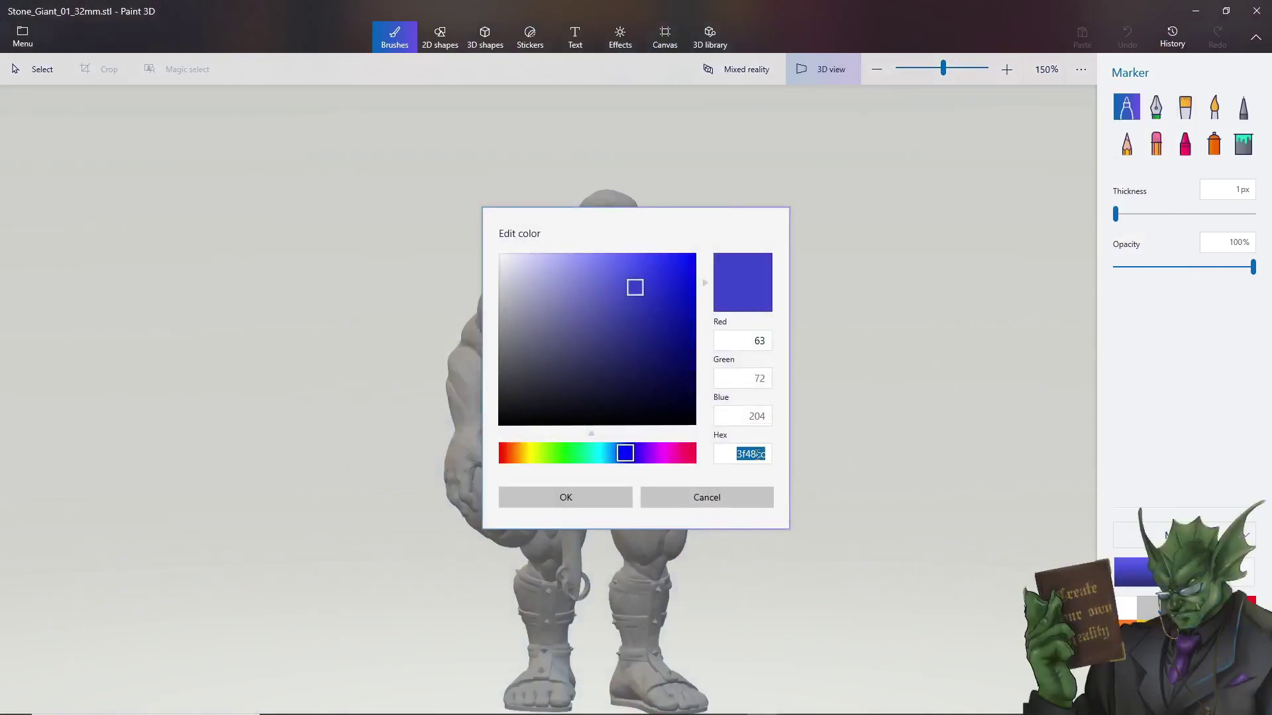
pyautogui.rightClick(755, 454)
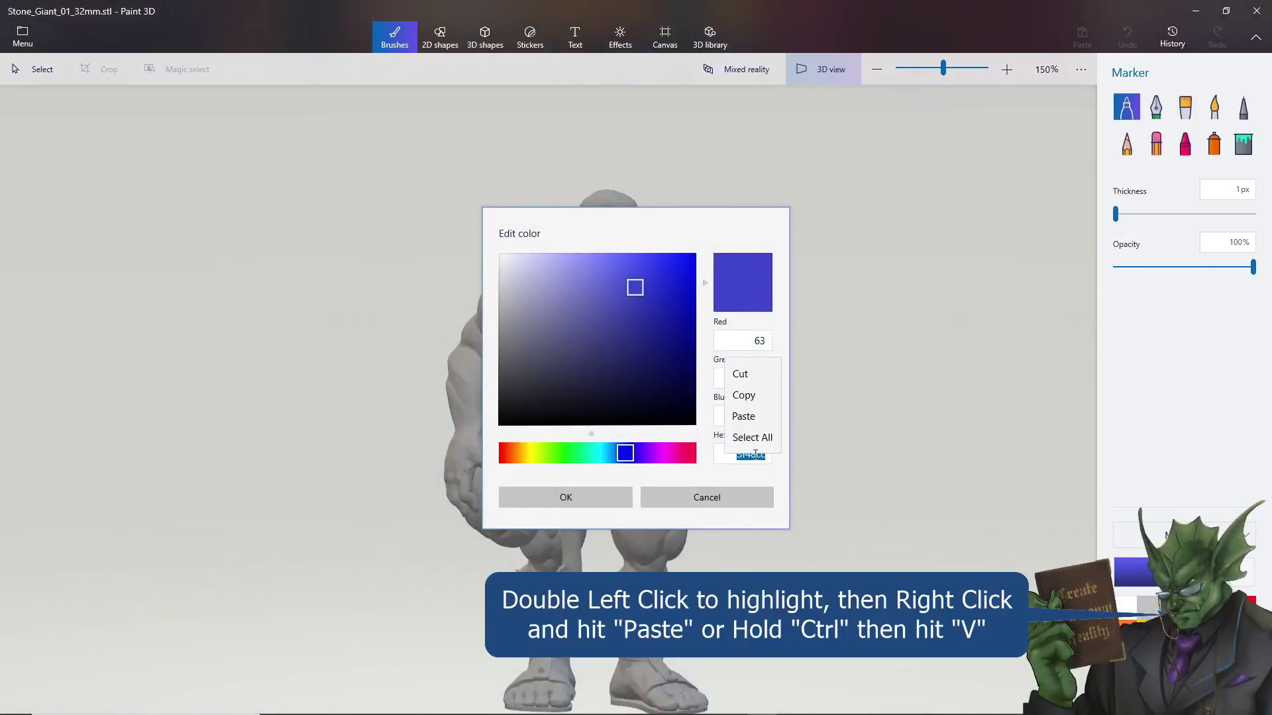
pyautogui.click(744, 416)
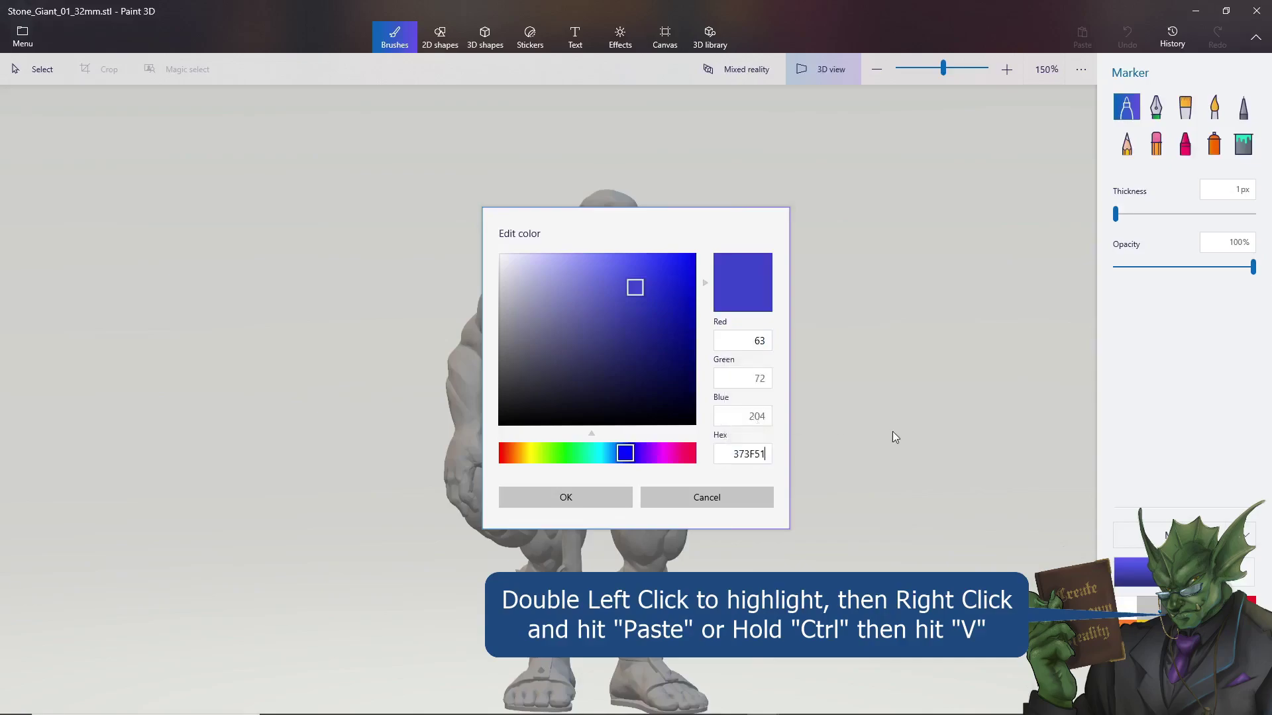
pyautogui.click(610, 503)
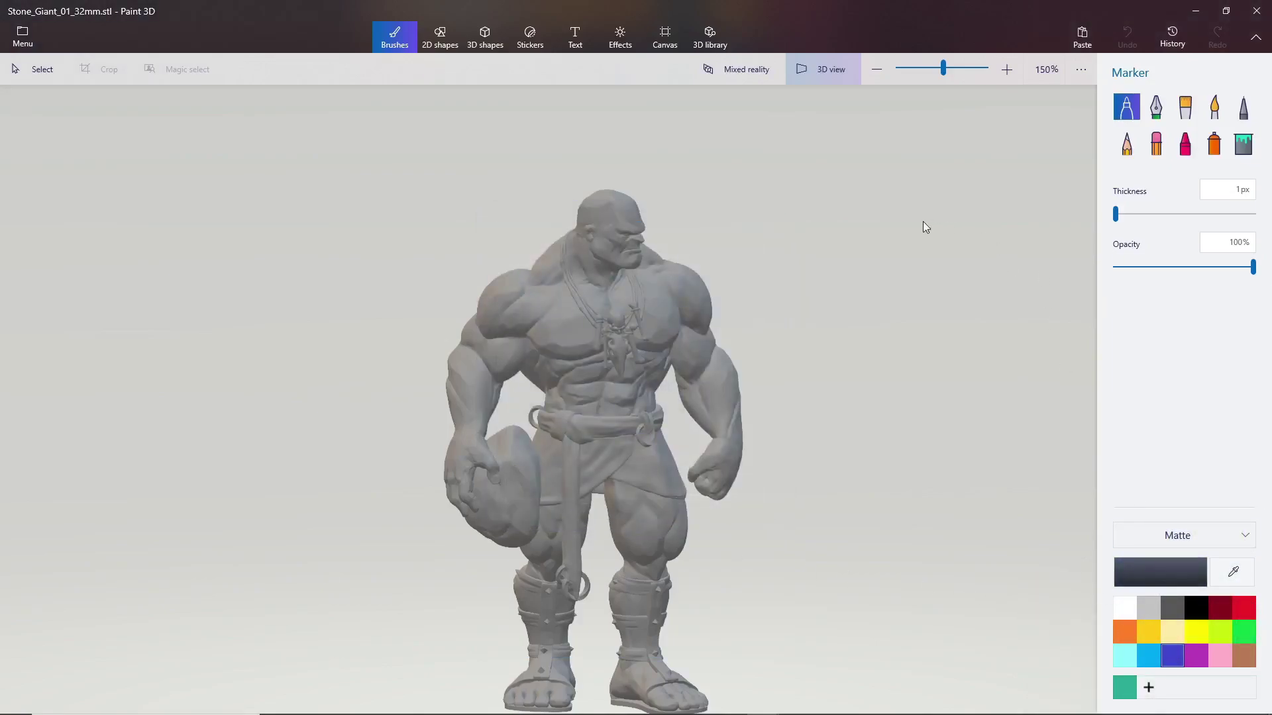
# Step: Fill the entire giant model with the dark charcoal colour using the Fill tool at 100% tolerance
pyautogui.click(1243, 144)
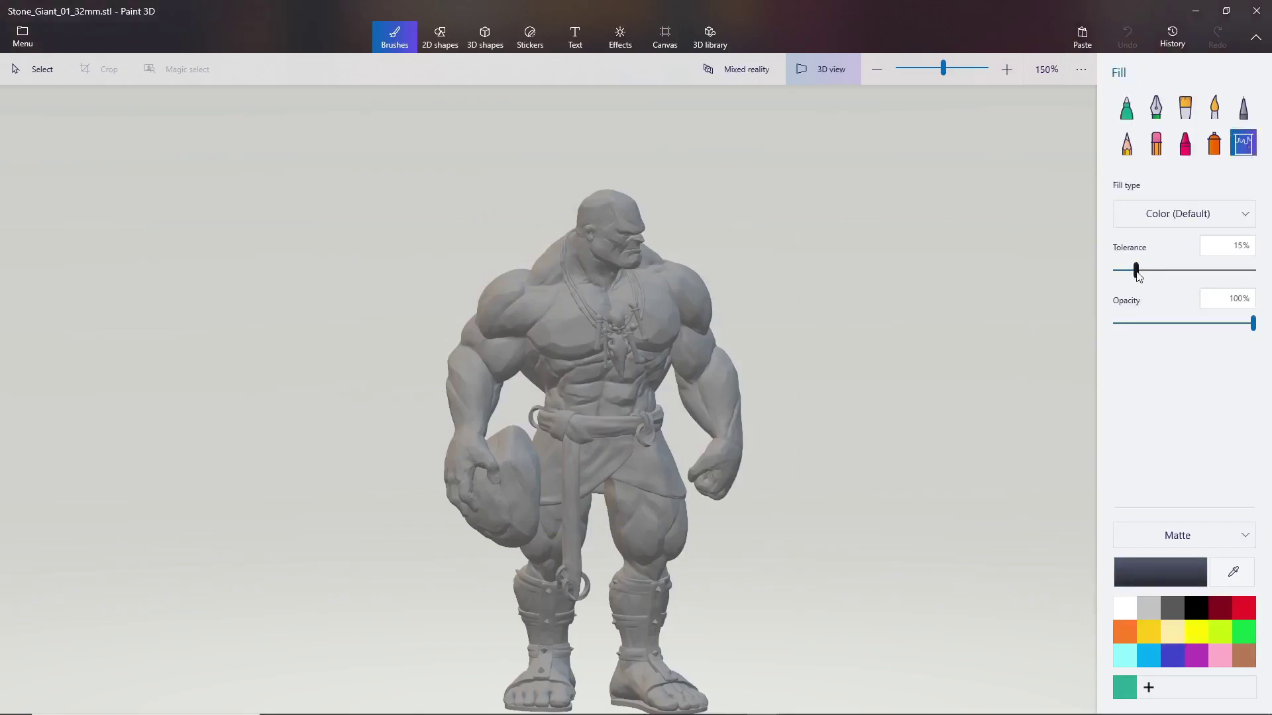
pyautogui.moveTo(1138, 275); pyautogui.dragTo(1271, 269)
pyautogui.click(663, 312)
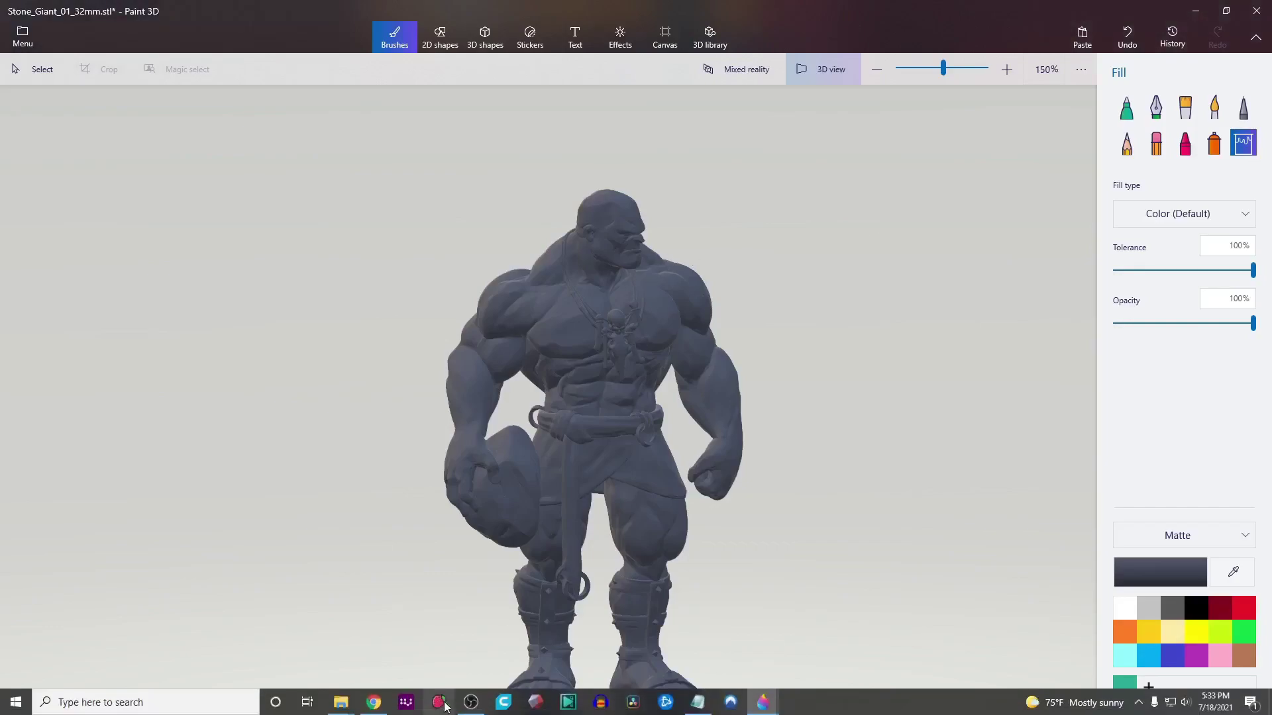
# Step: Copy the Light Steel Blue hex code A9BCD0 from the Coolors palette and set it as the current paint colour
pyautogui.click(374, 708)
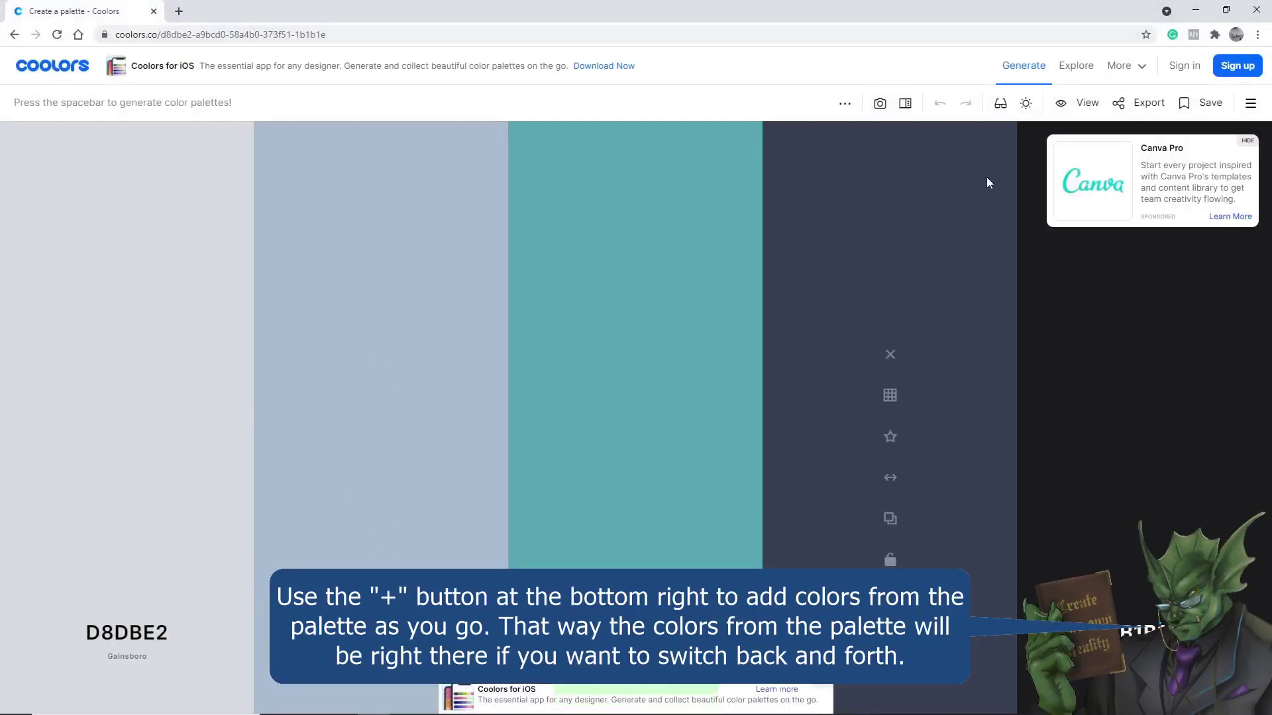
pyautogui.click(1194, 11)
pyautogui.click(1133, 573)
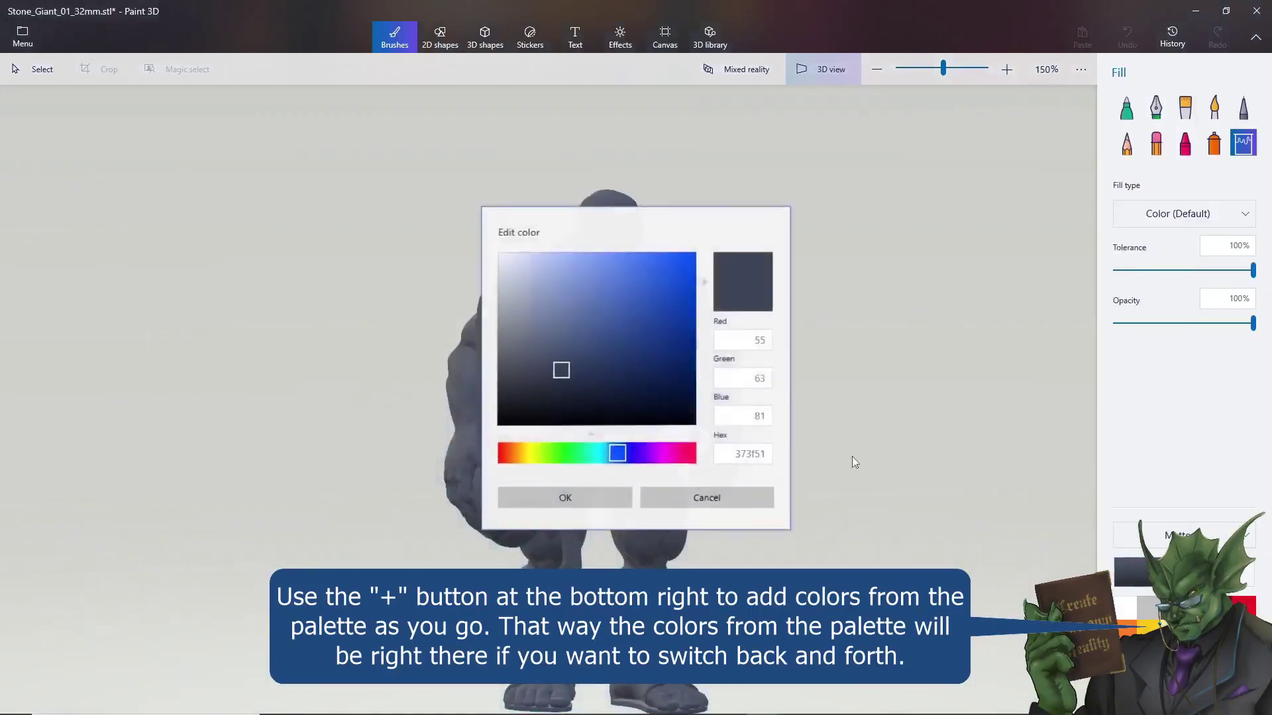
pyautogui.doubleClick(744, 457)
pyautogui.rightClick(744, 457)
pyautogui.click(732, 415)
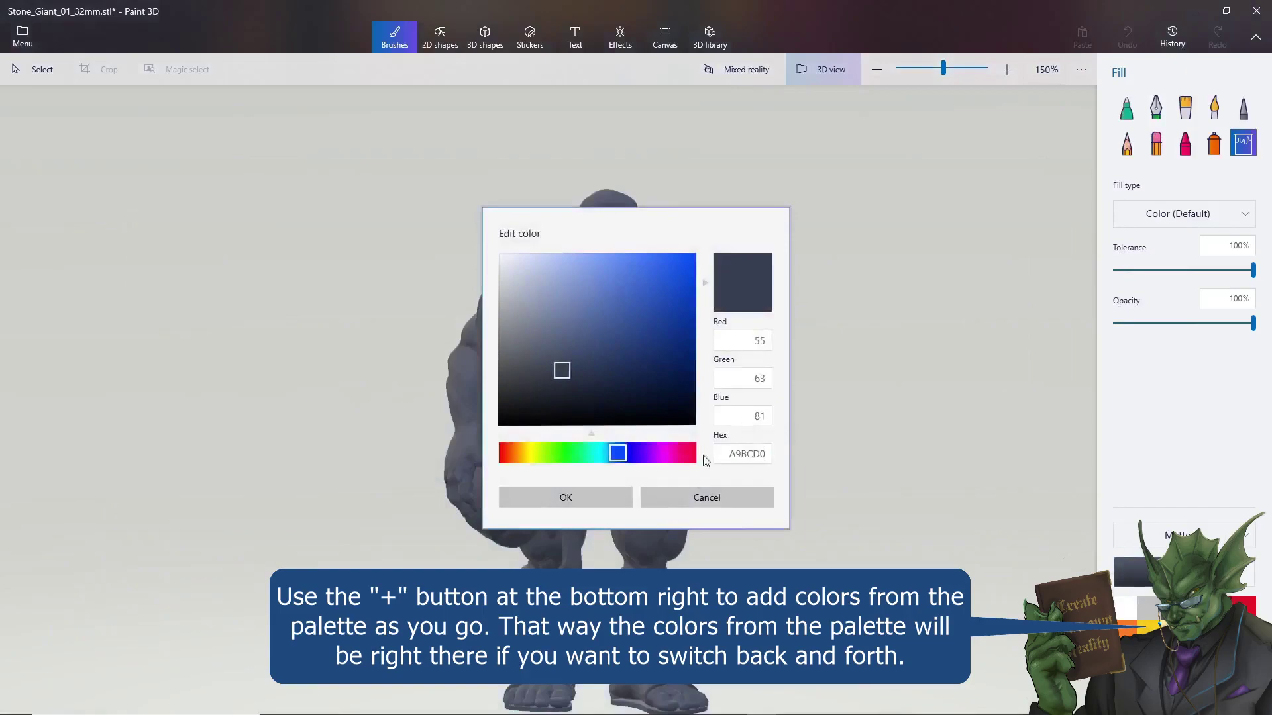
pyautogui.click(604, 499)
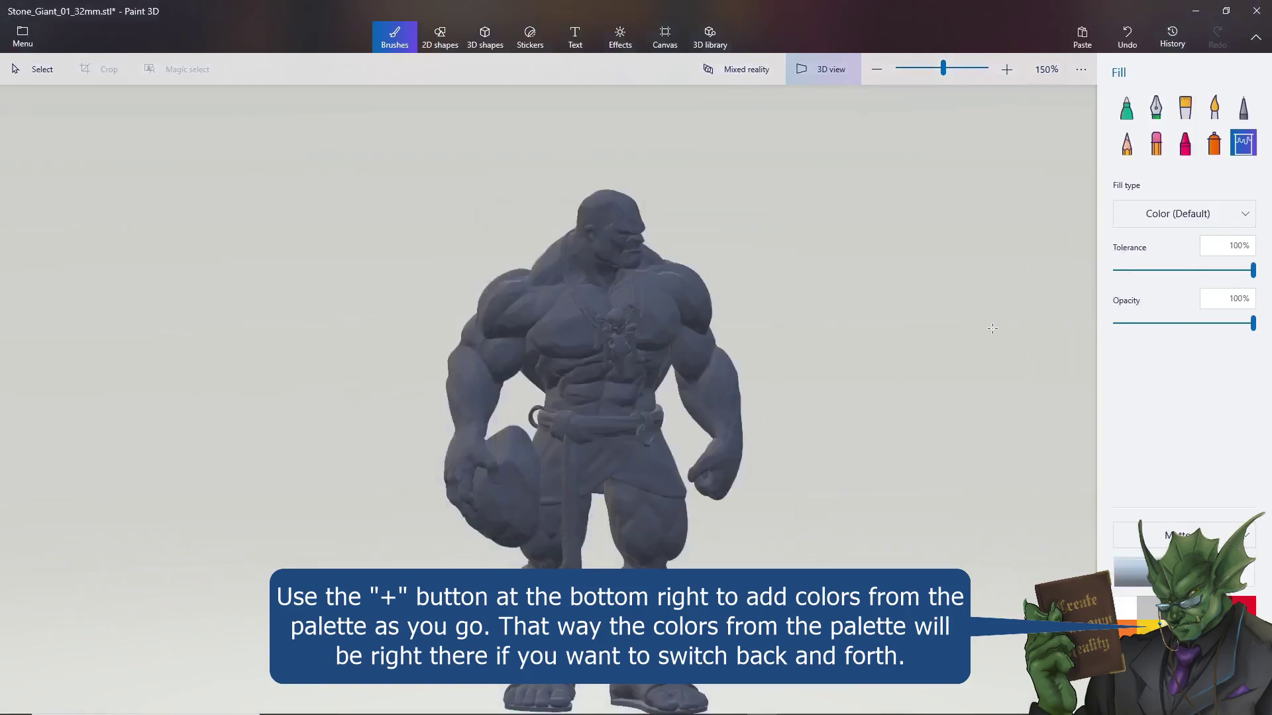
# Step: Paint two light blue Marker highlight strokes at 1 px along the muscle edges beside the necklace on the chest
pyautogui.click(1128, 109)
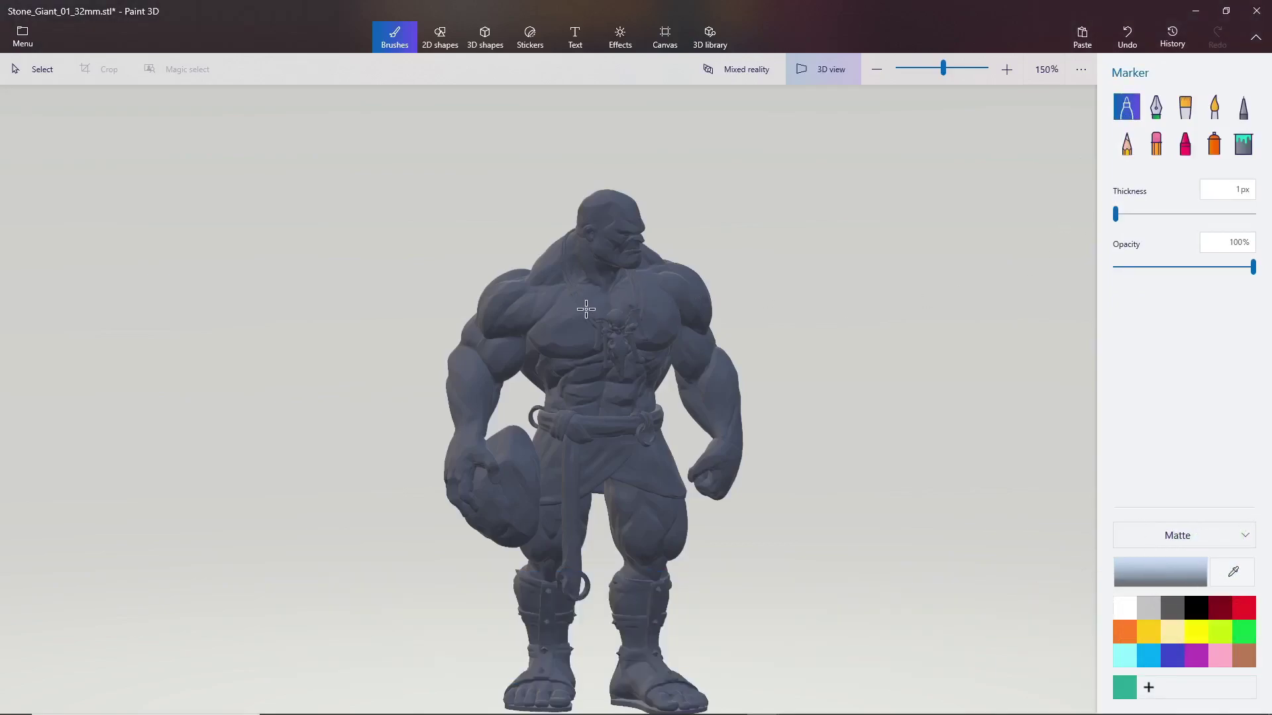
pyautogui.scroll(10, 604, 307)
pyautogui.scroll(5, 577, 308)
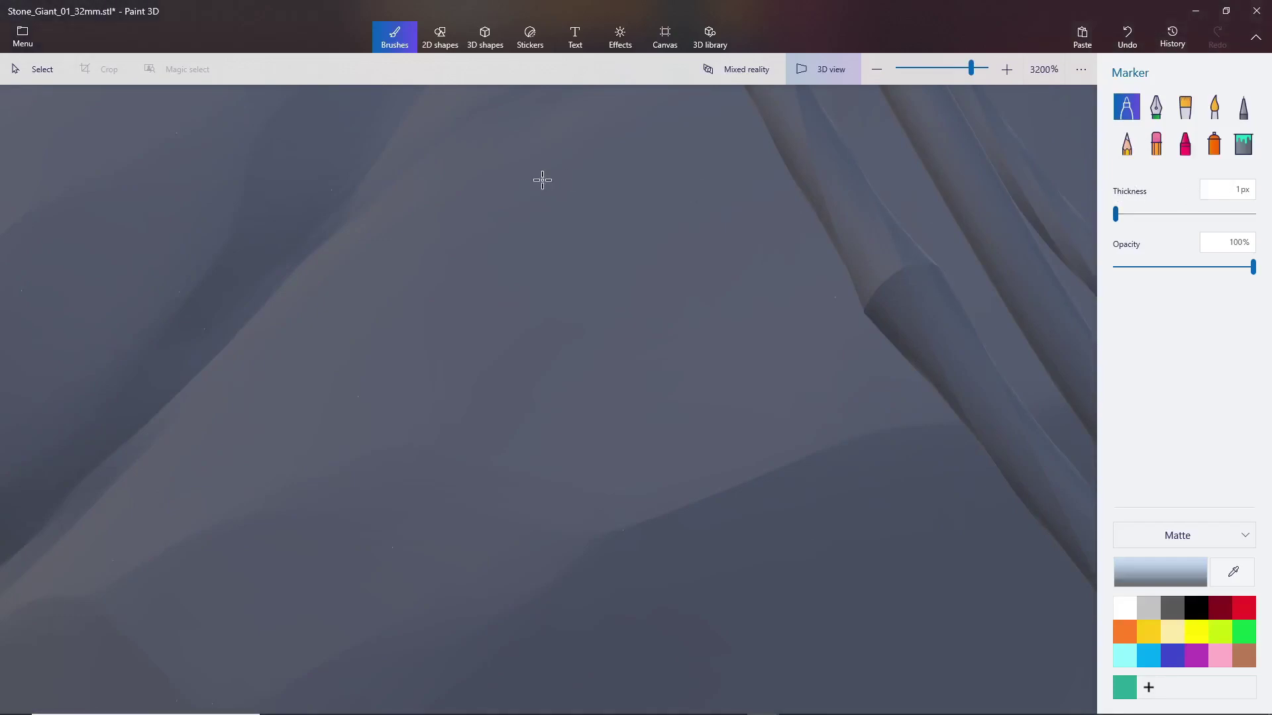
pyautogui.moveTo(318, 253)
pyautogui.mouseDown()
pyautogui.moveTo(375, 206)
pyautogui.moveTo(204, 375)
pyautogui.moveTo(254, 320)
pyautogui.moveTo(239, 326)
pyautogui.moveTo(195, 401)
pyautogui.mouseUp()
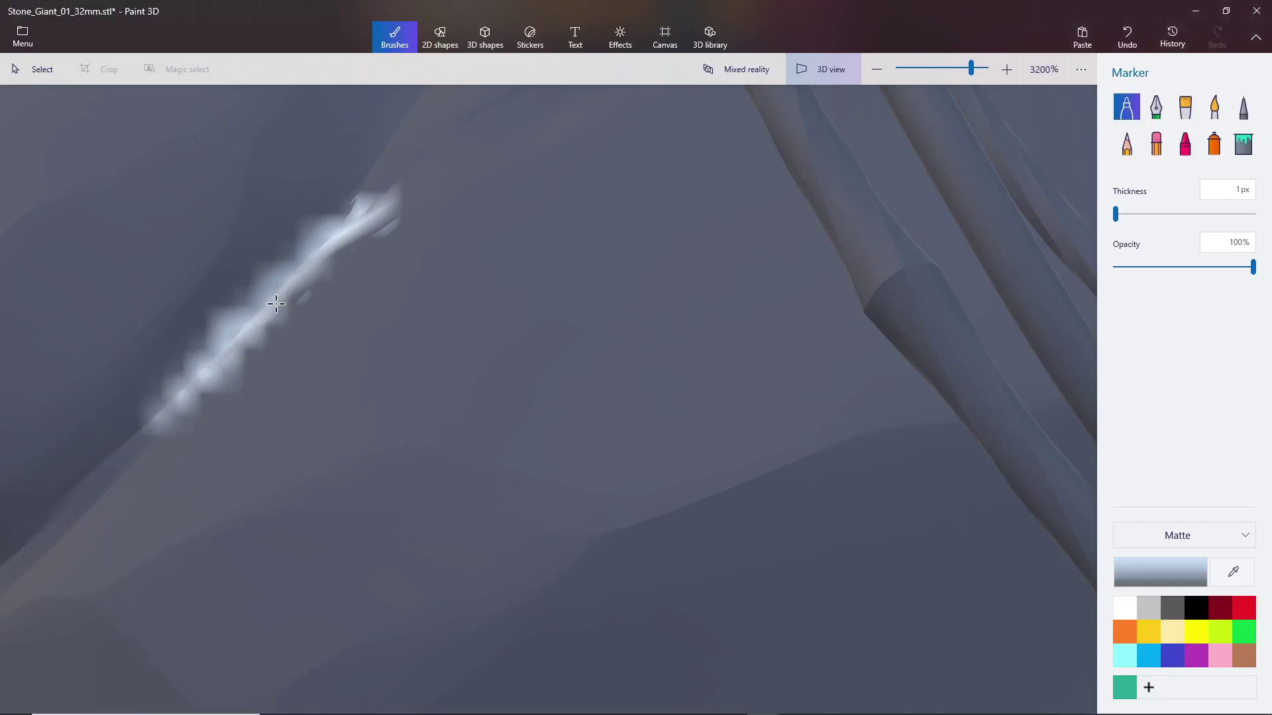
pyautogui.moveTo(599, 526); pyautogui.dragTo(926, 411)
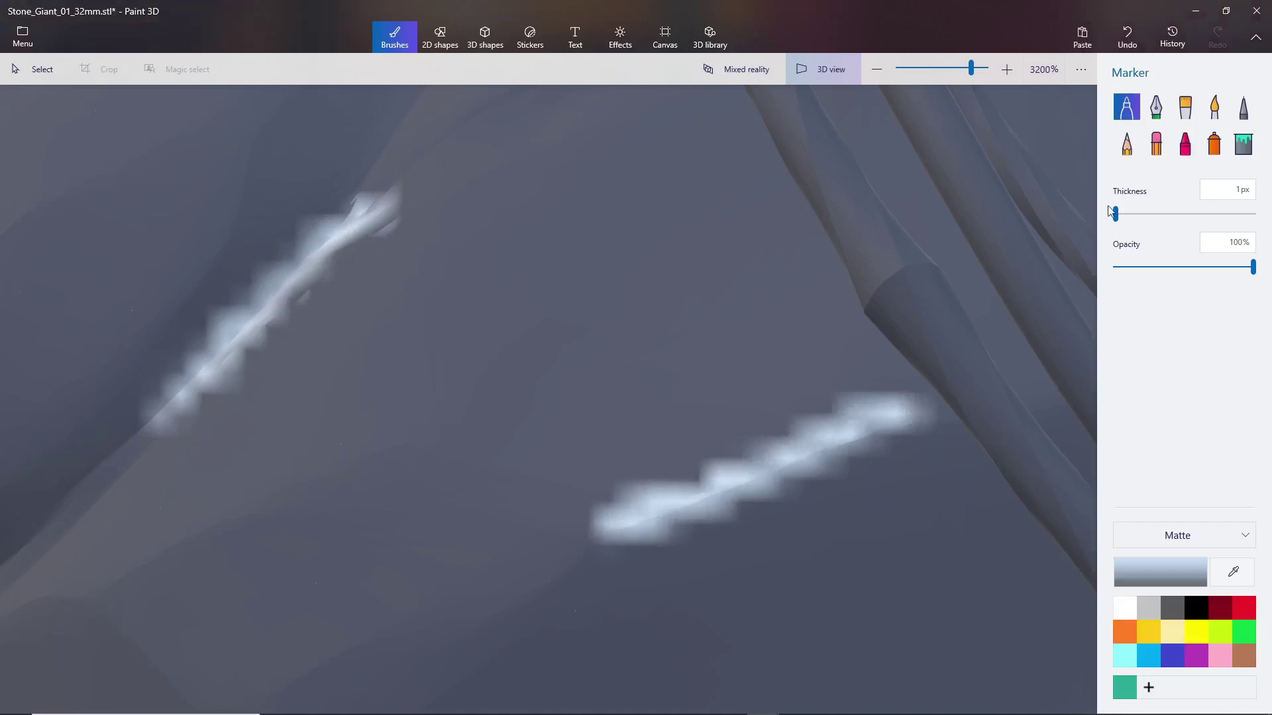
# Step: Paint a black Marker shadow stroke along the chest crease, over the upper light blue highlight
pyautogui.click(1204, 605)
pyautogui.moveTo(347, 201)
pyautogui.mouseDown()
pyautogui.moveTo(154, 397)
pyautogui.moveTo(131, 439)
pyautogui.moveTo(365, 198)
pyautogui.moveTo(250, 335)
pyautogui.moveTo(154, 420)
pyautogui.moveTo(114, 484)
pyautogui.moveTo(295, 280)
pyautogui.moveTo(339, 188)
pyautogui.moveTo(394, 145)
pyautogui.moveTo(404, 189)
pyautogui.mouseUp()
pyautogui.scroll(-6, 301, 270)
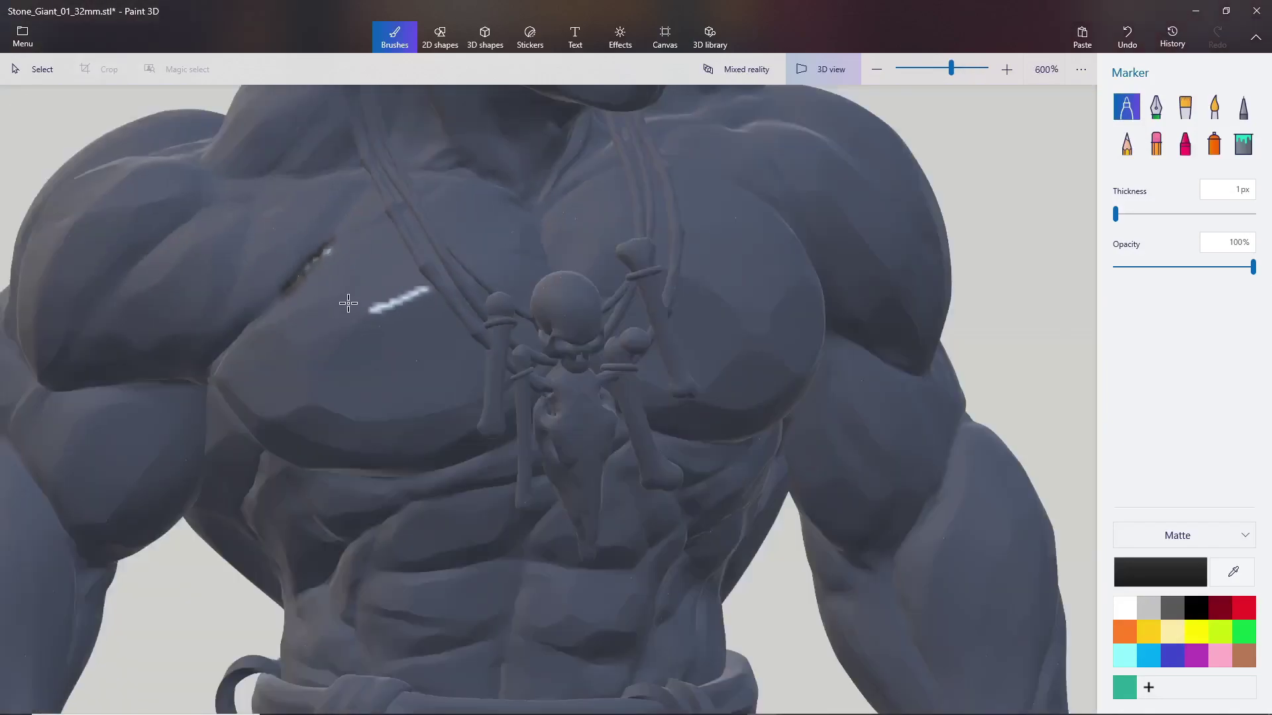
pyautogui.scroll(4, 431, 228)
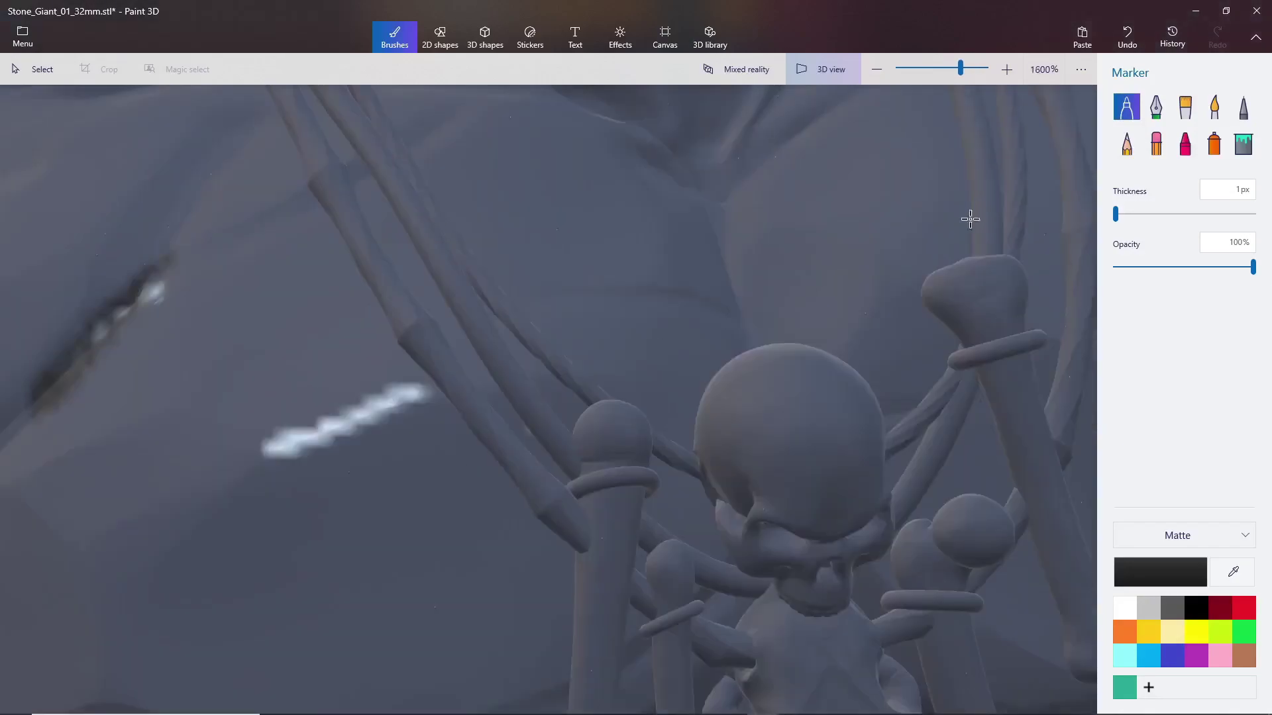
# Step: Paint black test patches on the giant's chest with the Calligraphy pen at 8 px and the Pencil at 5 px
pyautogui.click(1156, 107)
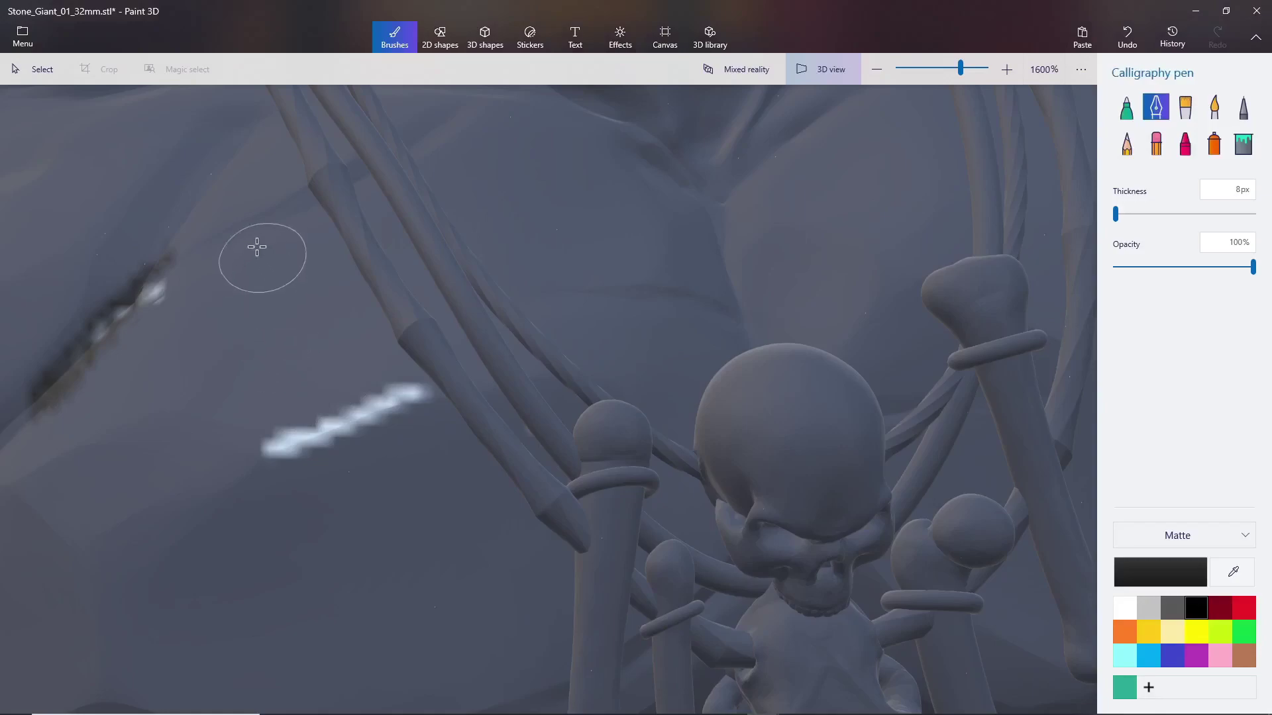
pyautogui.moveTo(245, 199)
pyautogui.mouseDown()
pyautogui.moveTo(260, 299)
pyautogui.moveTo(183, 461)
pyautogui.moveTo(259, 331)
pyautogui.moveTo(273, 257)
pyautogui.moveTo(267, 166)
pyautogui.moveTo(300, 289)
pyautogui.moveTo(277, 369)
pyautogui.moveTo(222, 440)
pyautogui.moveTo(205, 275)
pyautogui.moveTo(167, 371)
pyautogui.moveTo(166, 450)
pyautogui.moveTo(229, 327)
pyautogui.moveTo(186, 442)
pyautogui.moveTo(179, 429)
pyautogui.moveTo(271, 359)
pyautogui.moveTo(308, 412)
pyautogui.moveTo(334, 364)
pyautogui.moveTo(295, 465)
pyautogui.moveTo(184, 496)
pyautogui.moveTo(231, 482)
pyautogui.moveTo(319, 367)
pyautogui.moveTo(321, 325)
pyautogui.moveTo(363, 377)
pyautogui.moveTo(288, 465)
pyautogui.moveTo(223, 492)
pyautogui.moveTo(273, 360)
pyautogui.moveTo(158, 390)
pyautogui.moveTo(161, 516)
pyautogui.moveTo(206, 495)
pyautogui.mouseUp()
pyautogui.click(1129, 155)
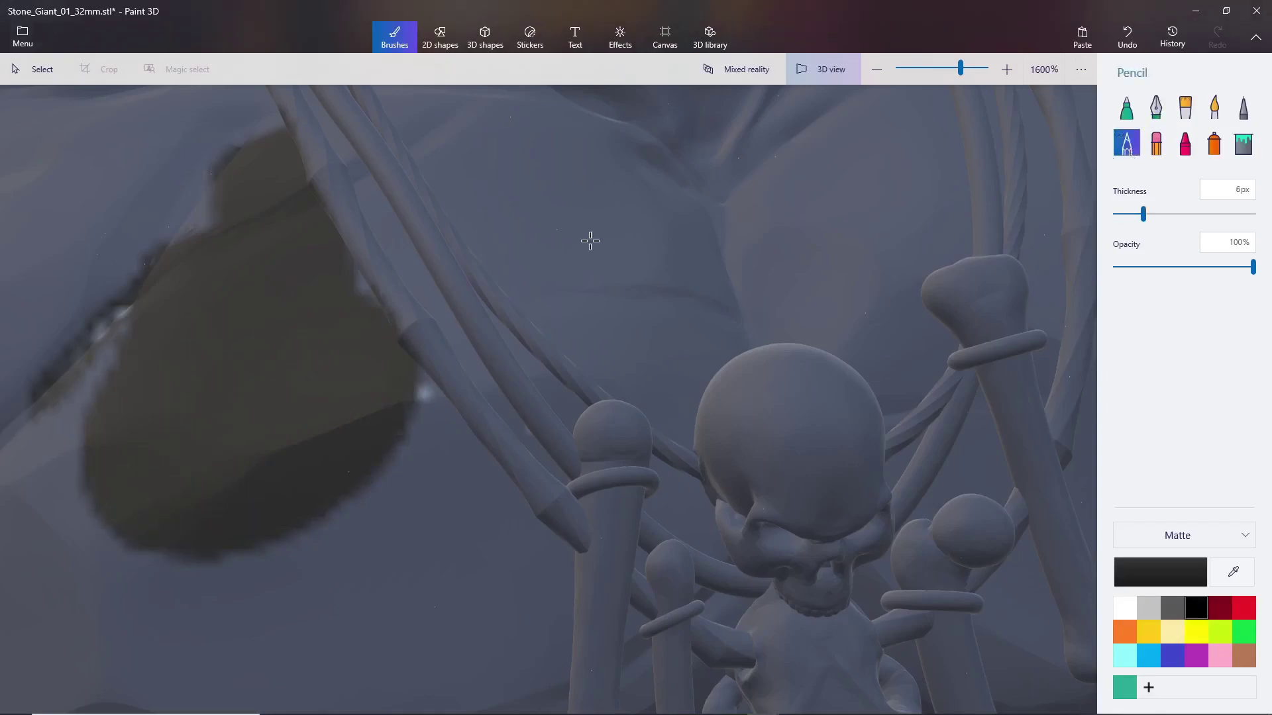
pyautogui.moveTo(1143, 214); pyautogui.dragTo(1123, 223)
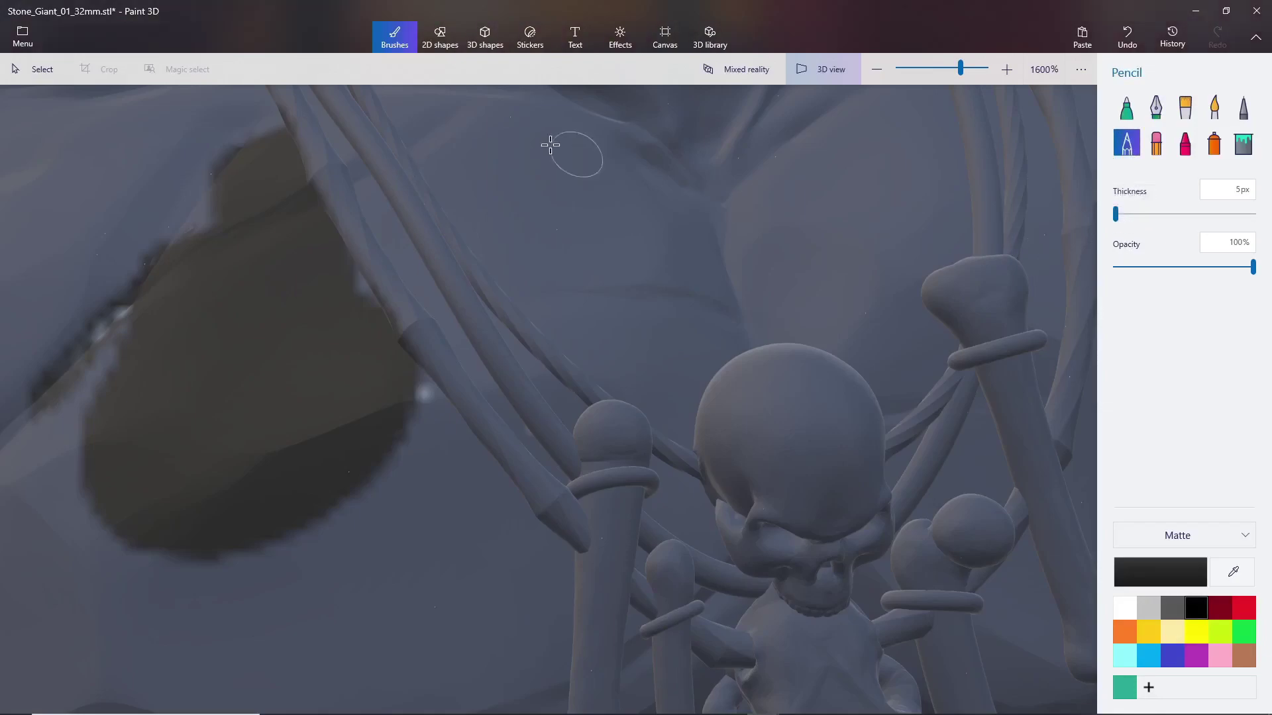
pyautogui.moveTo(474, 136)
pyautogui.mouseDown()
pyautogui.moveTo(531, 210)
pyautogui.moveTo(603, 242)
pyautogui.moveTo(492, 121)
pyautogui.moveTo(535, 184)
pyautogui.moveTo(631, 255)
pyautogui.moveTo(522, 132)
pyautogui.moveTo(621, 224)
pyautogui.moveTo(591, 208)
pyautogui.moveTo(541, 154)
pyautogui.moveTo(644, 225)
pyautogui.moveTo(583, 195)
pyautogui.mouseUp()
pyautogui.scroll(-5, 576, 190)
pyautogui.scroll(-2, 608, 203)
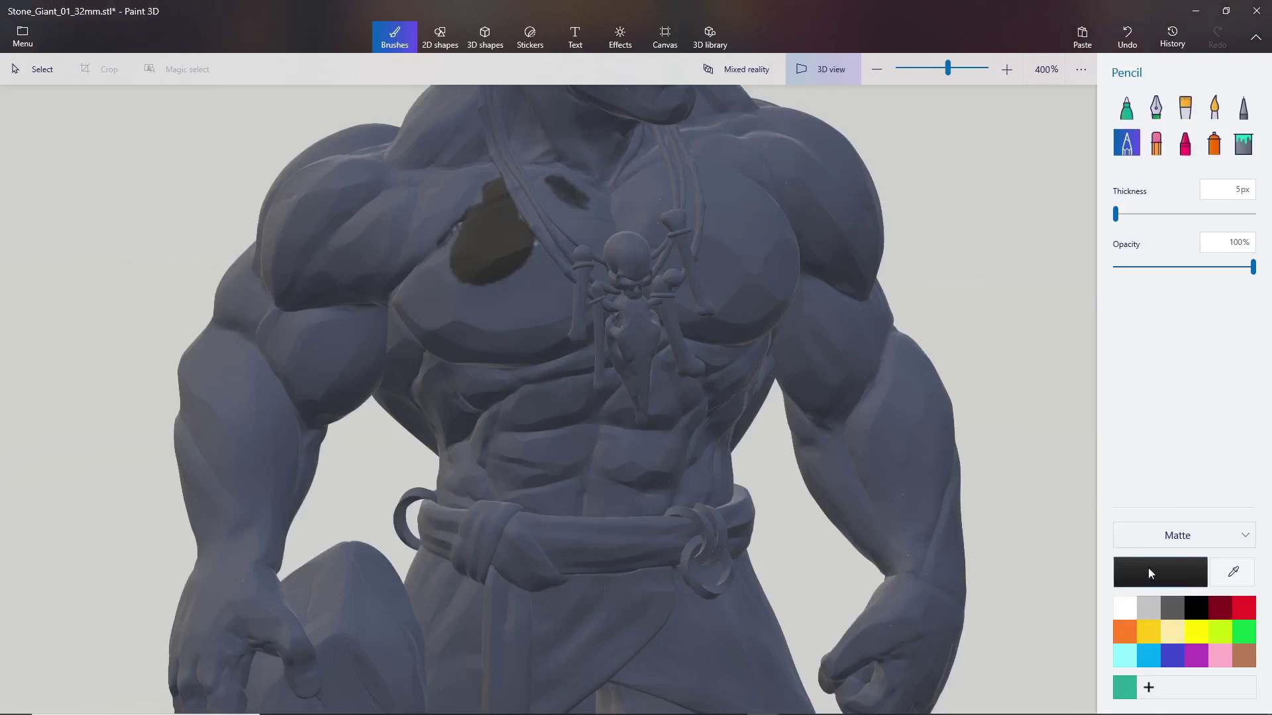
# Step: Pick bright red for the Calligraphy pen, try a patch on the necklace's skull, and undo that patch
pyautogui.click(1242, 605)
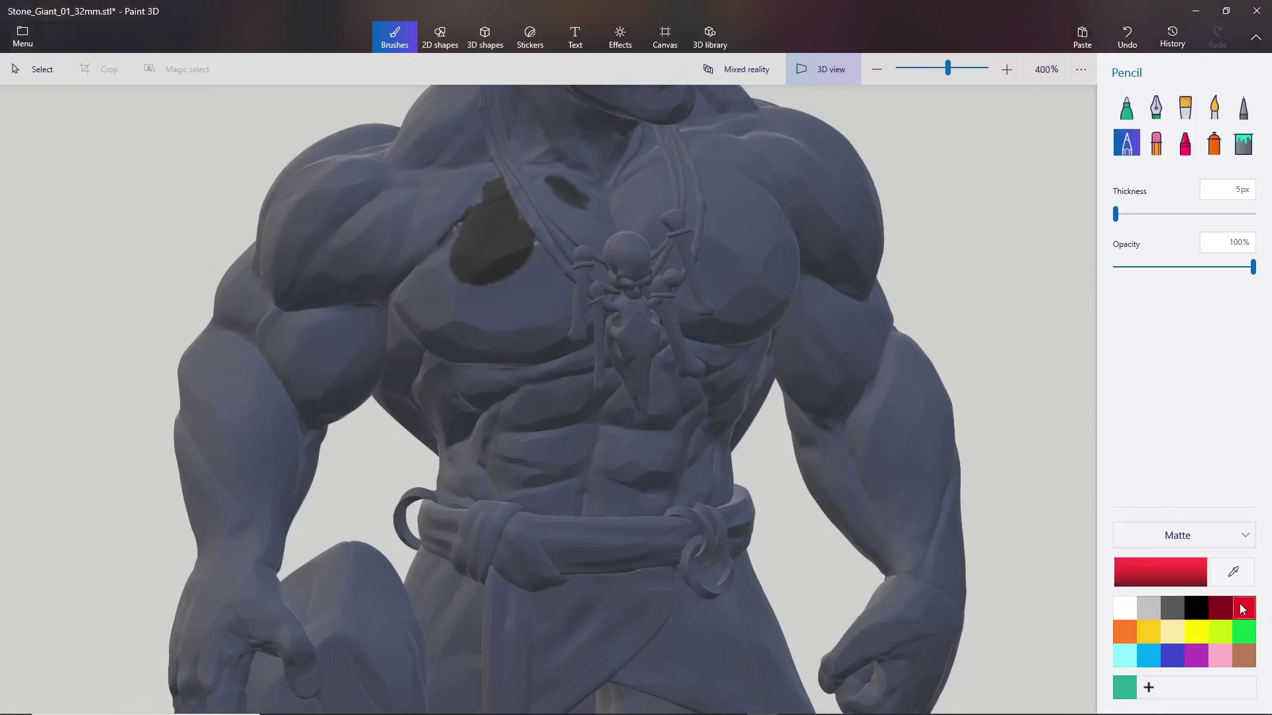
pyautogui.click(1156, 107)
pyautogui.moveTo(622, 255); pyautogui.dragTo(620, 252)
pyautogui.moveTo(625, 255); pyautogui.dragTo(629, 233)
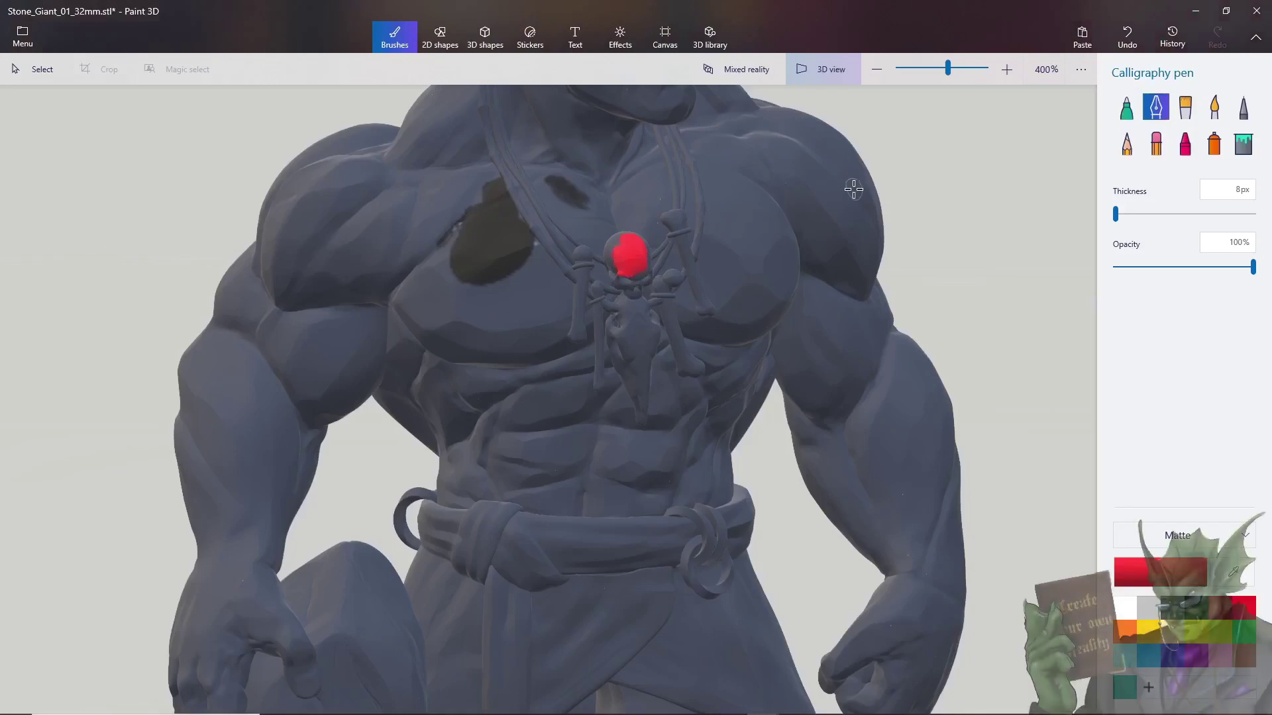
pyautogui.hotkey('ctrl', 'z')
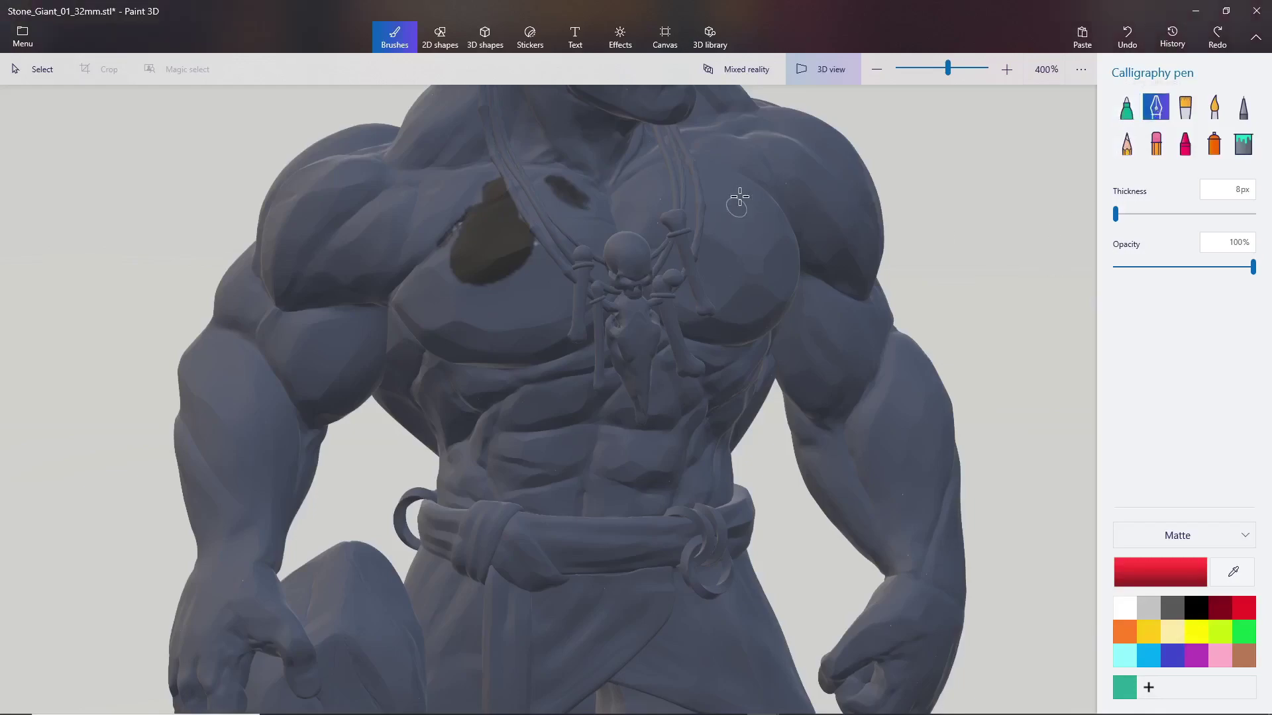
# Step: Try three downward red Calligraphy pen strokes with crossing strokes over the pectoral opposite the black patches
pyautogui.moveTo(732, 186); pyautogui.dragTo(760, 240)
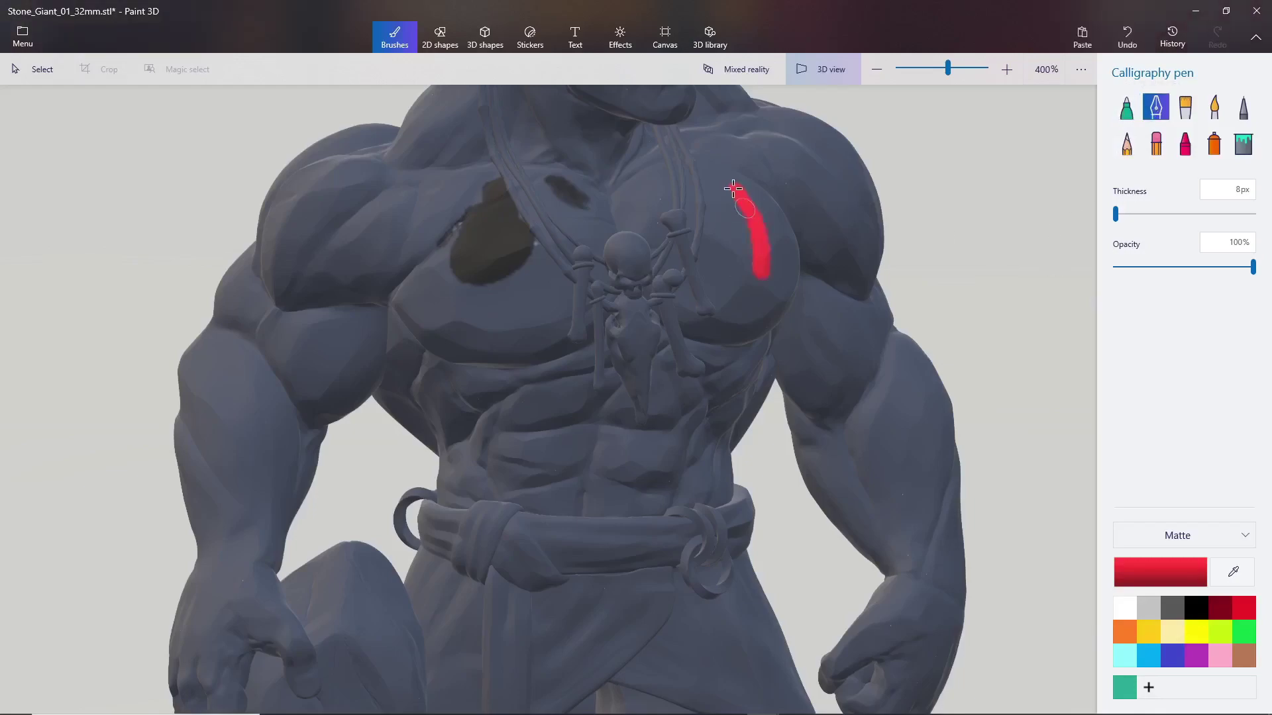
pyautogui.moveTo(714, 180); pyautogui.dragTo(718, 265)
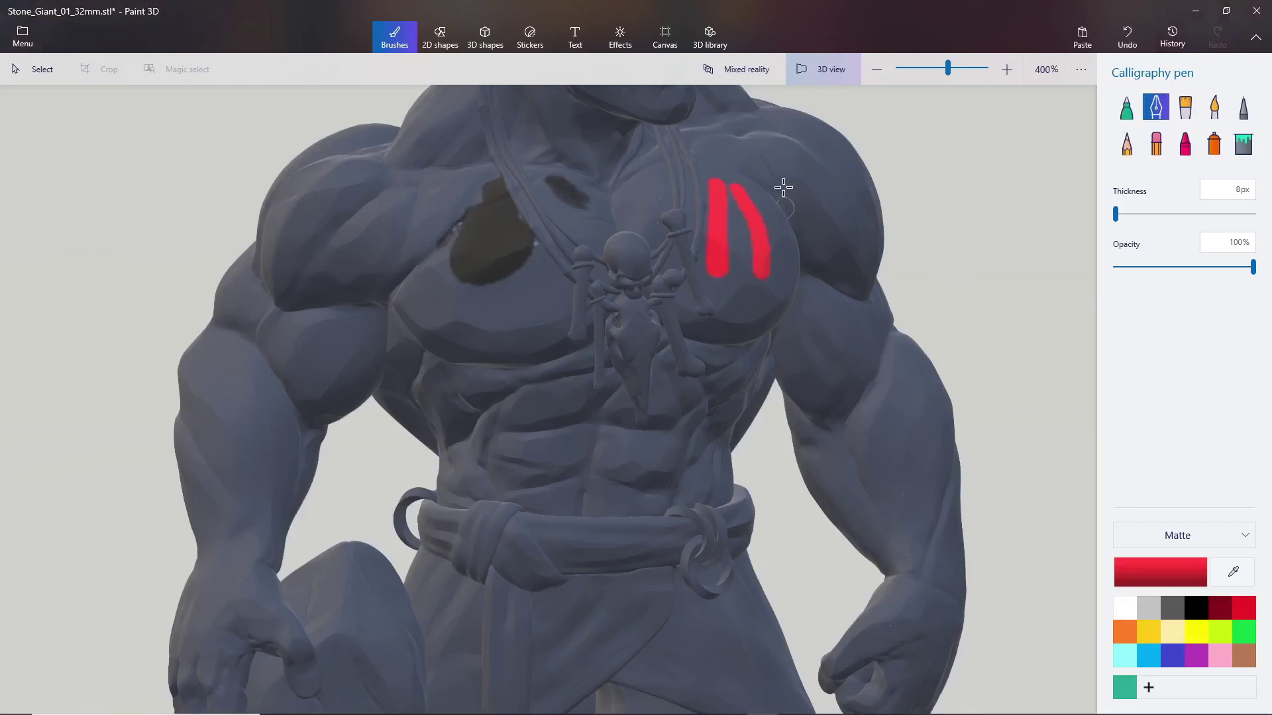
pyautogui.moveTo(765, 179); pyautogui.dragTo(784, 298)
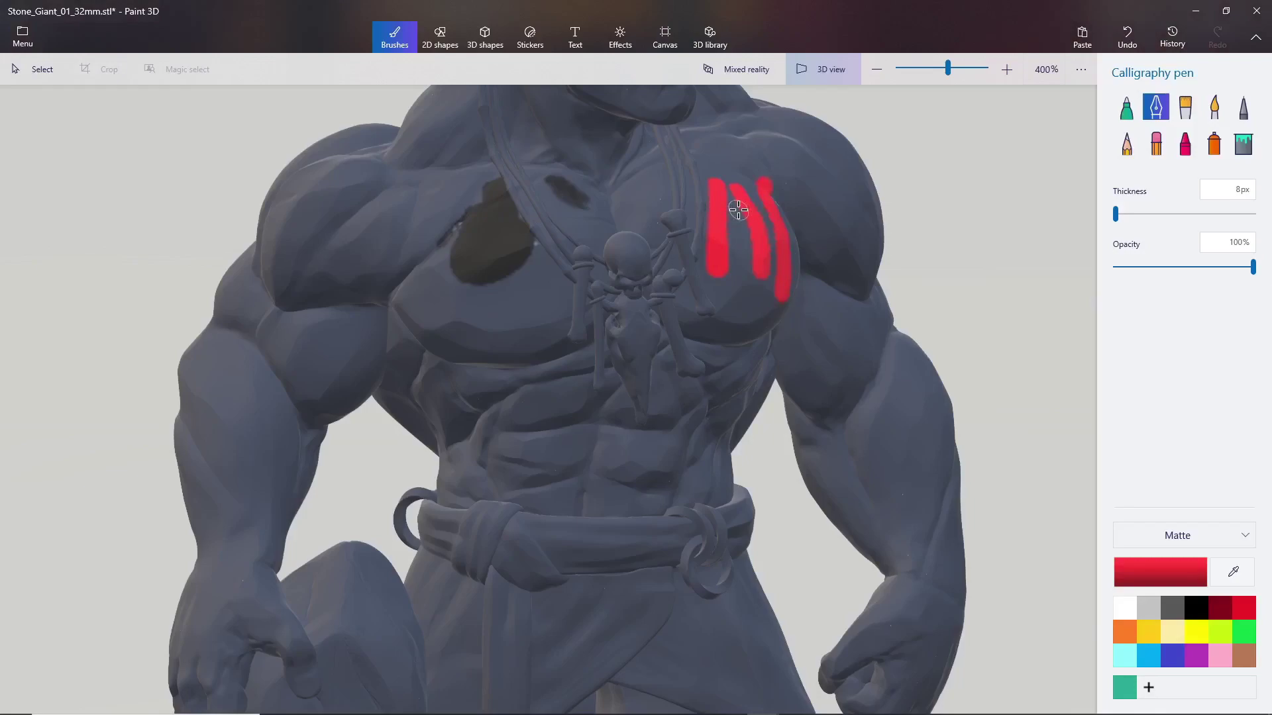
pyautogui.moveTo(744, 264); pyautogui.dragTo(718, 265)
pyautogui.moveTo(677, 196); pyautogui.dragTo(710, 220)
pyautogui.moveTo(774, 269); pyautogui.dragTo(807, 286)
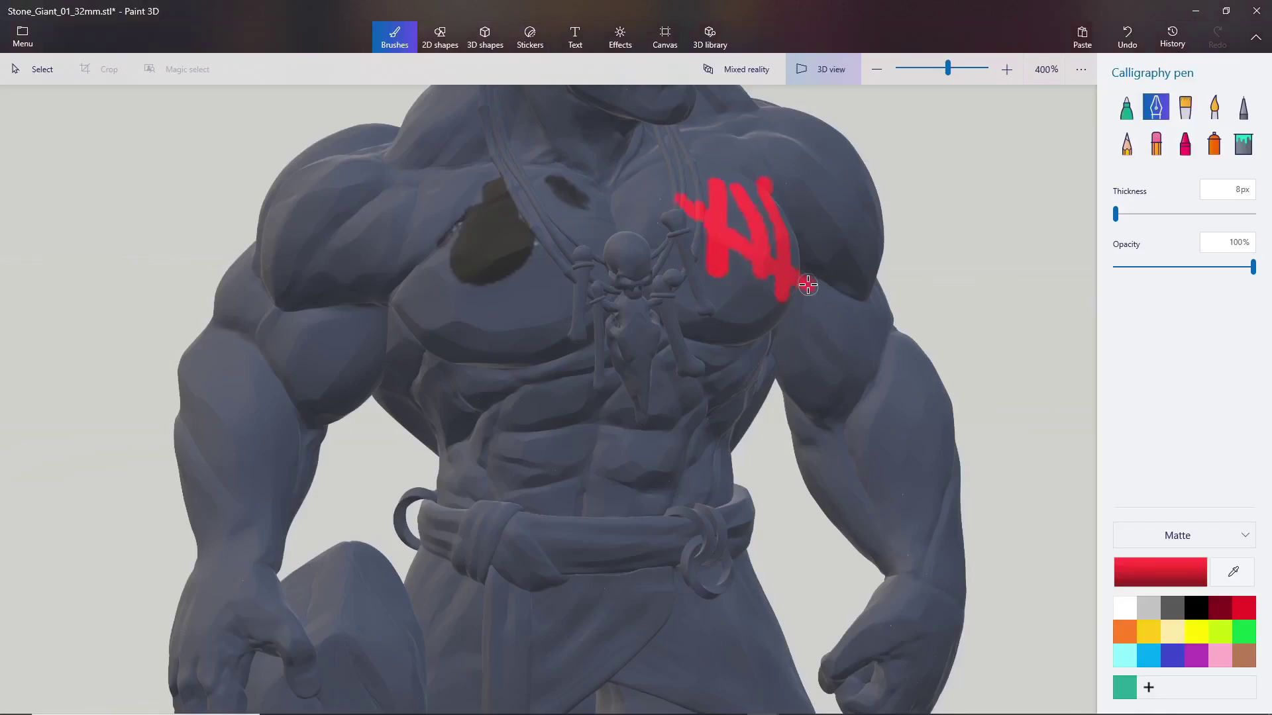
# Step: Undo all the red strokes on the pectoral one by one
pyautogui.hotkey('ctrl', 'z')
pyautogui.hotkey('ctrl', 'z')
pyautogui.hotkey('ctrl', 'z')
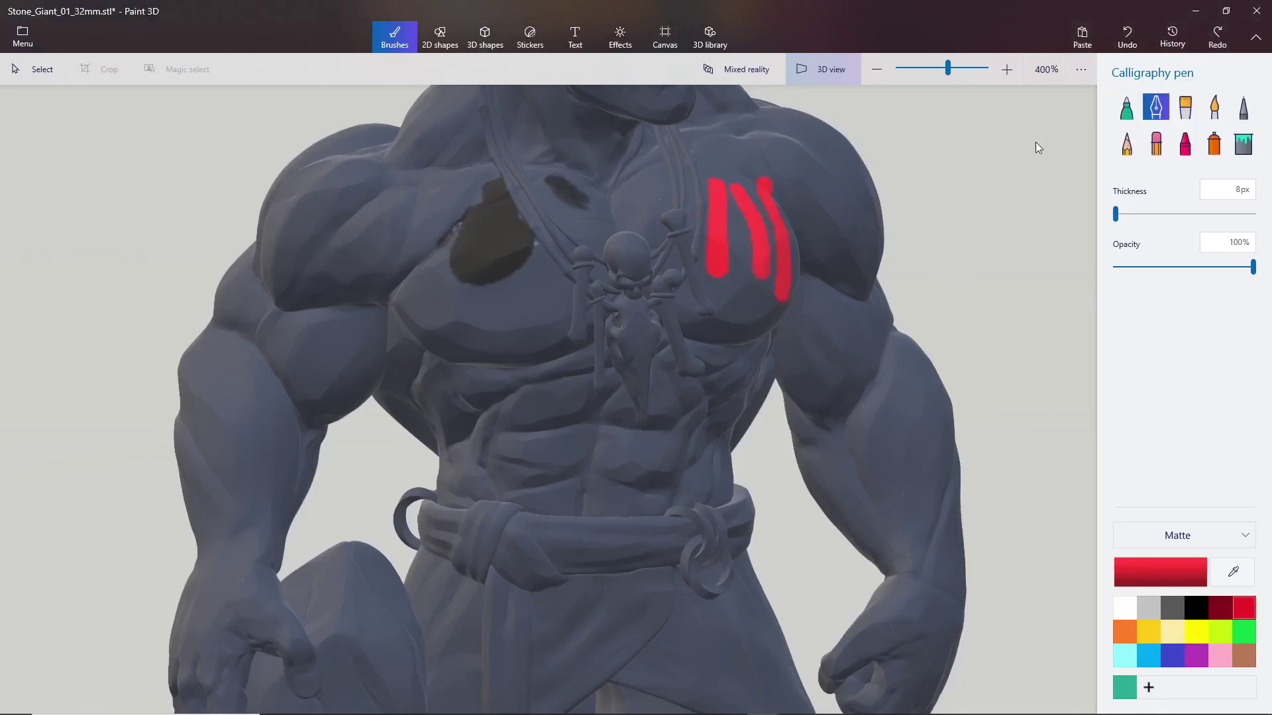
pyautogui.hotkey('ctrl', 'z')
pyautogui.hotkey('ctrl', 'z')
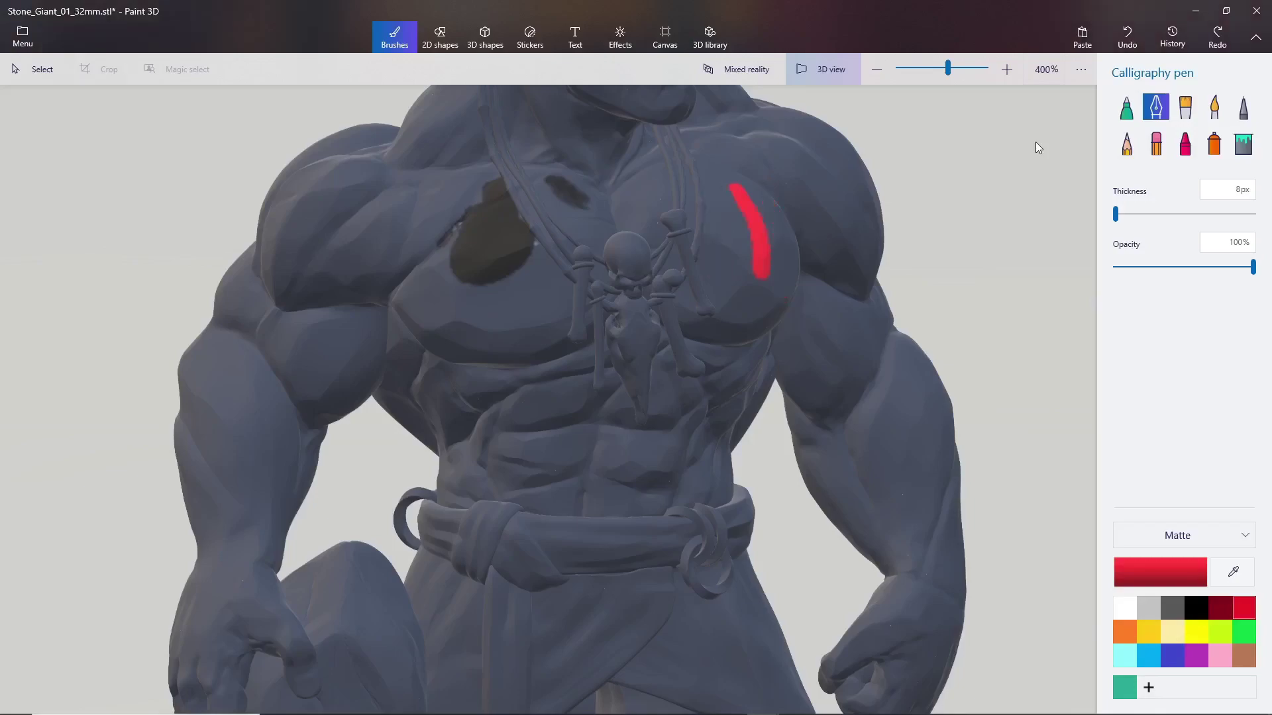
pyautogui.hotkey('ctrl', 'z')
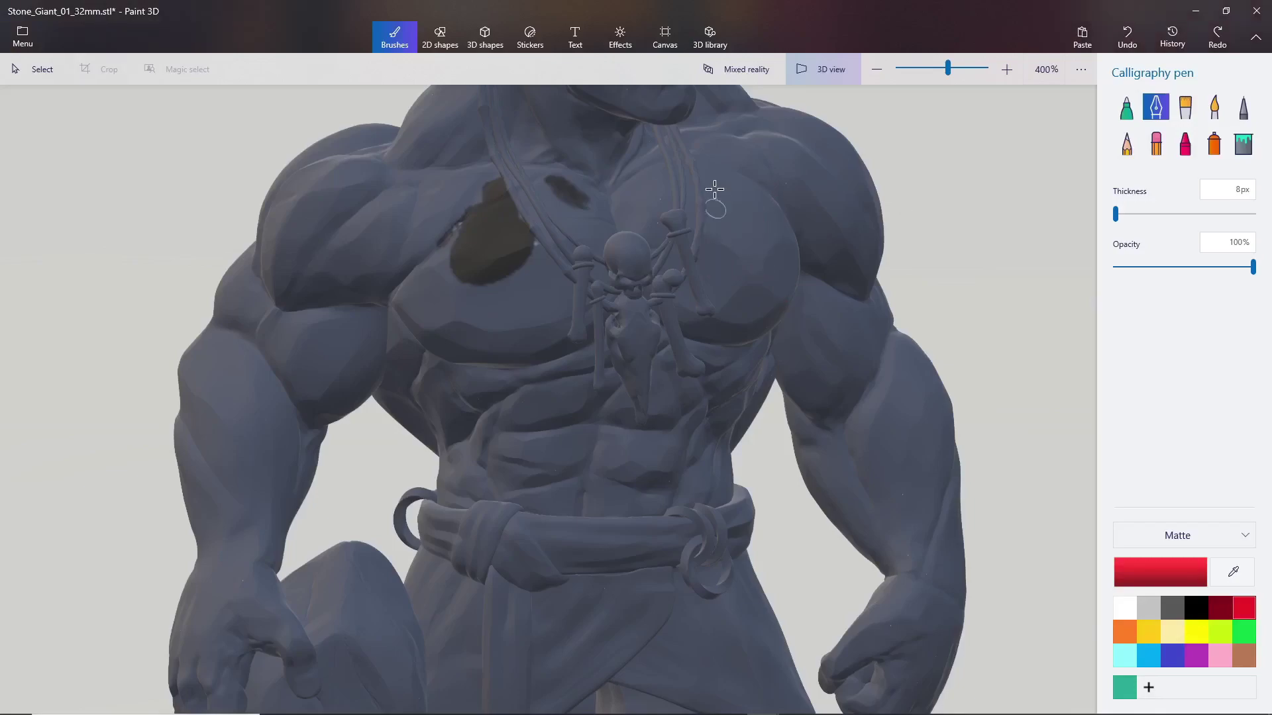
# Step: Try a large continuous red scribble over the same pectoral and out onto the shoulder, and undo it
pyautogui.moveTo(717, 195); pyautogui.dragTo(721, 308)
pyautogui.moveTo(736, 239)
pyautogui.mouseDown()
pyautogui.moveTo(767, 181)
pyautogui.moveTo(772, 276)
pyautogui.moveTo(759, 286)
pyautogui.moveTo(692, 213)
pyautogui.moveTo(831, 212)
pyautogui.mouseUp()
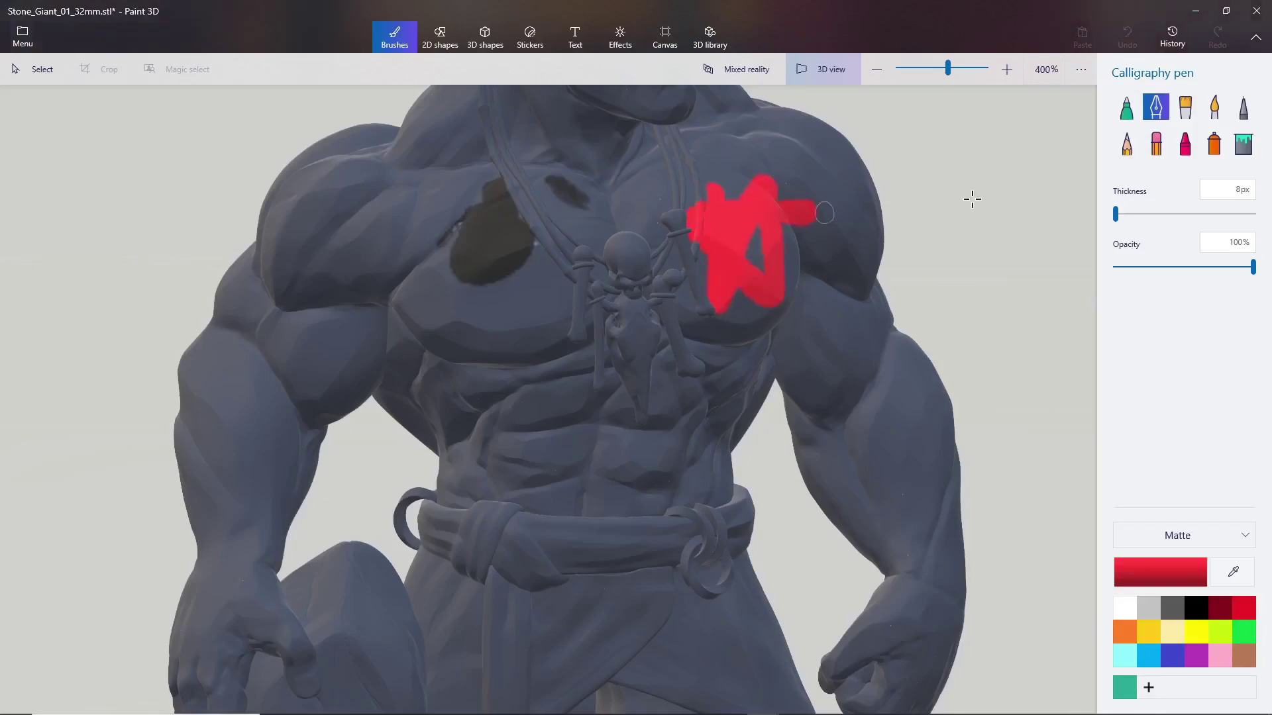
pyautogui.hotkey('ctrl', 'z')
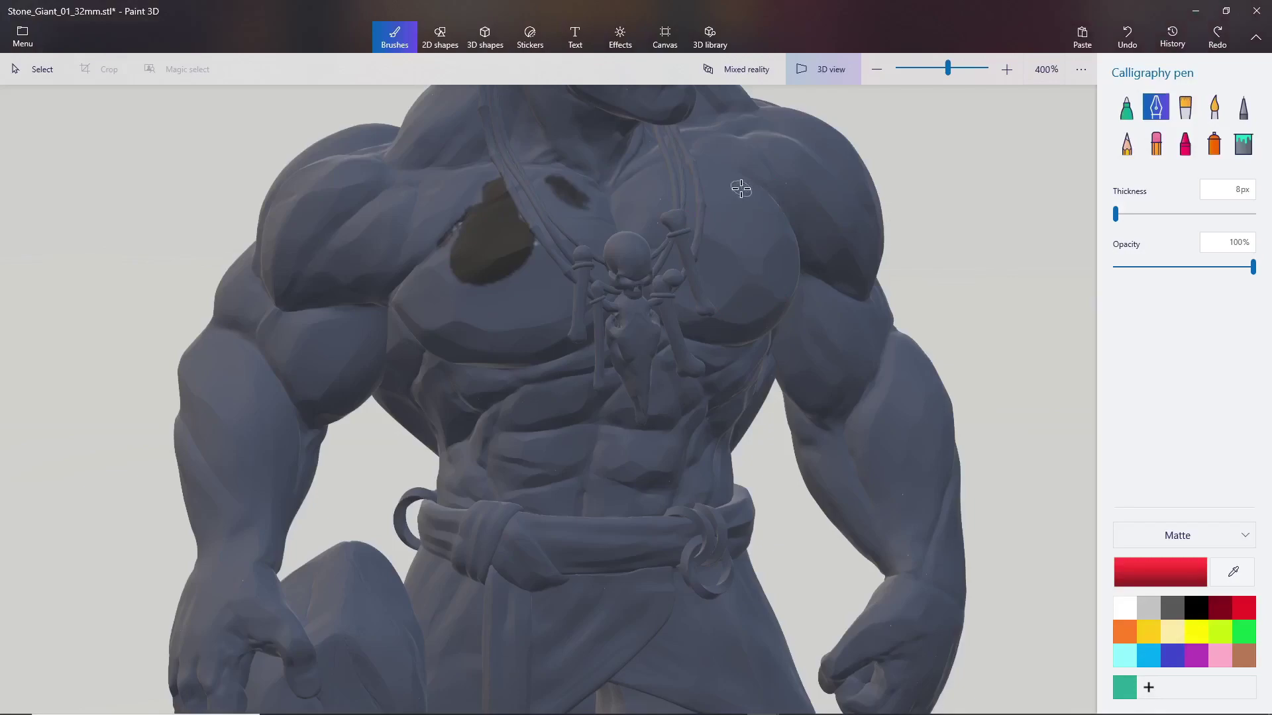
# Step: Paint separate red Calligraphy pen stripes at 8 px down the pectoral, undoing the filled-in area and replacing it with a short outer stroke
pyautogui.moveTo(740, 189); pyautogui.dragTo(747, 312)
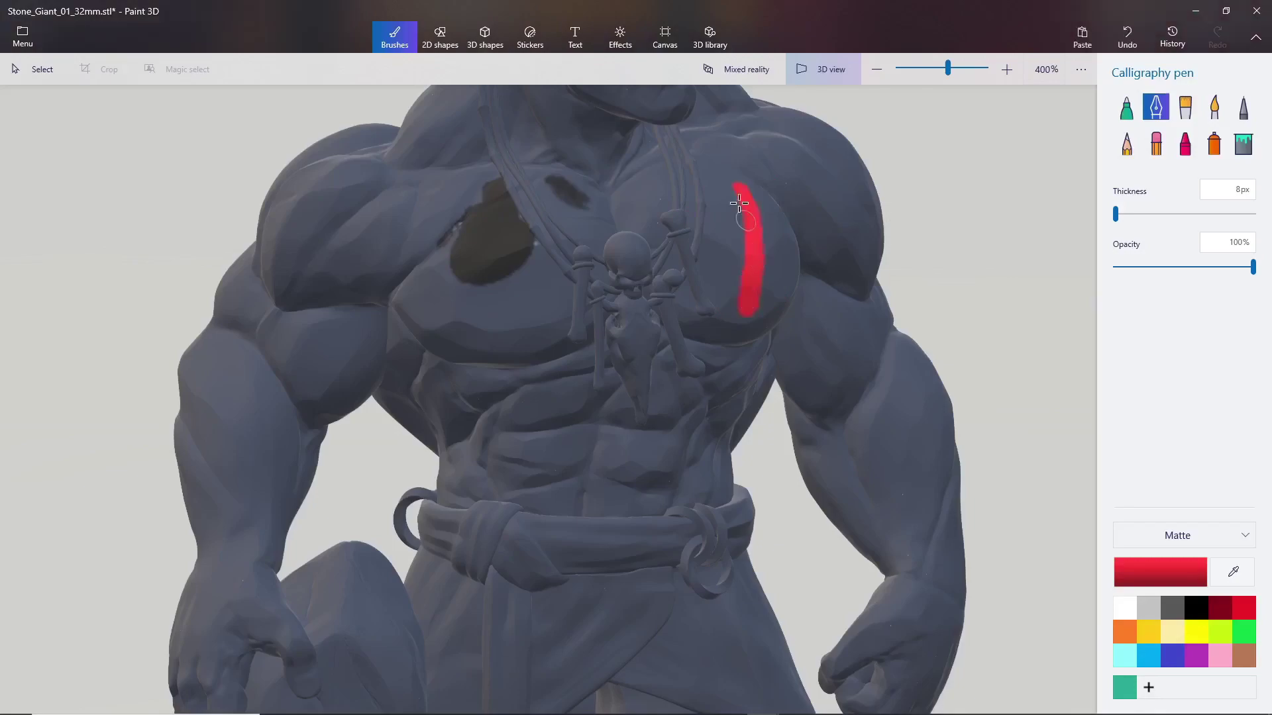
pyautogui.moveTo(726, 192); pyautogui.dragTo(730, 304)
pyautogui.moveTo(768, 191)
pyautogui.mouseDown()
pyautogui.moveTo(767, 308)
pyautogui.moveTo(770, 217)
pyautogui.moveTo(762, 254)
pyautogui.moveTo(750, 202)
pyautogui.mouseUp()
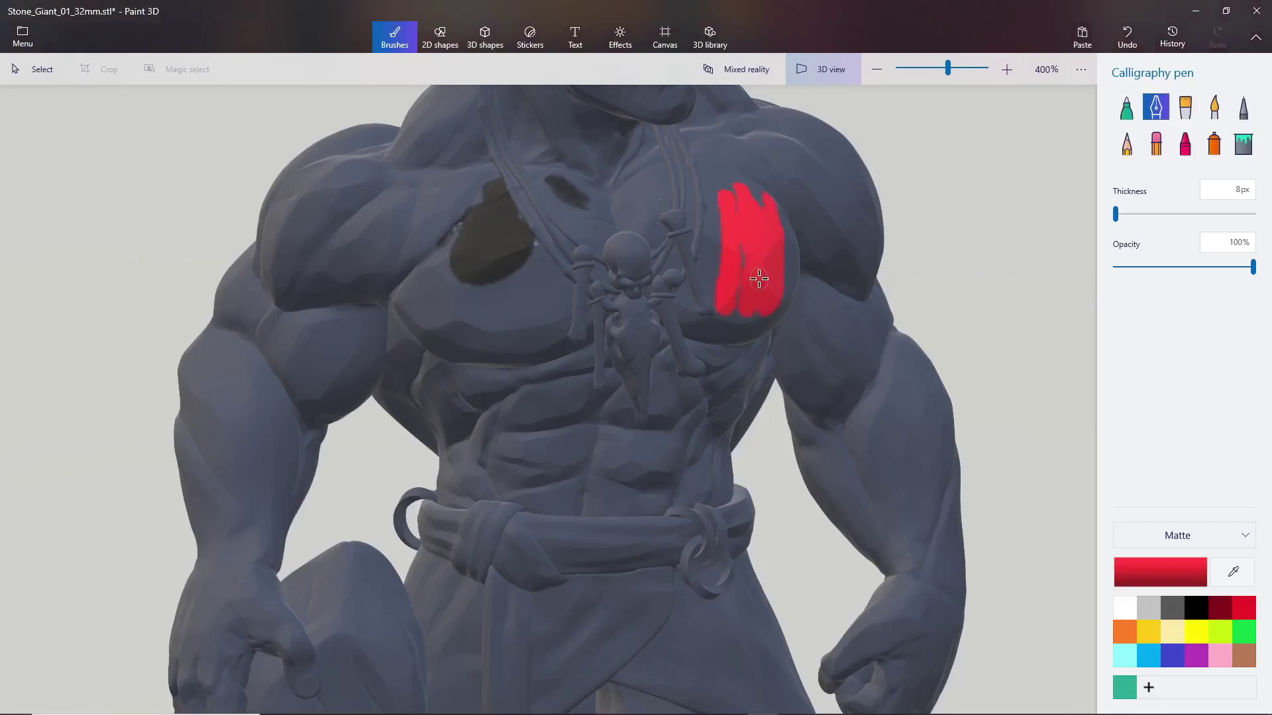
pyautogui.hotkey('ctrl', 'z')
pyautogui.hotkey('ctrl', 'z')
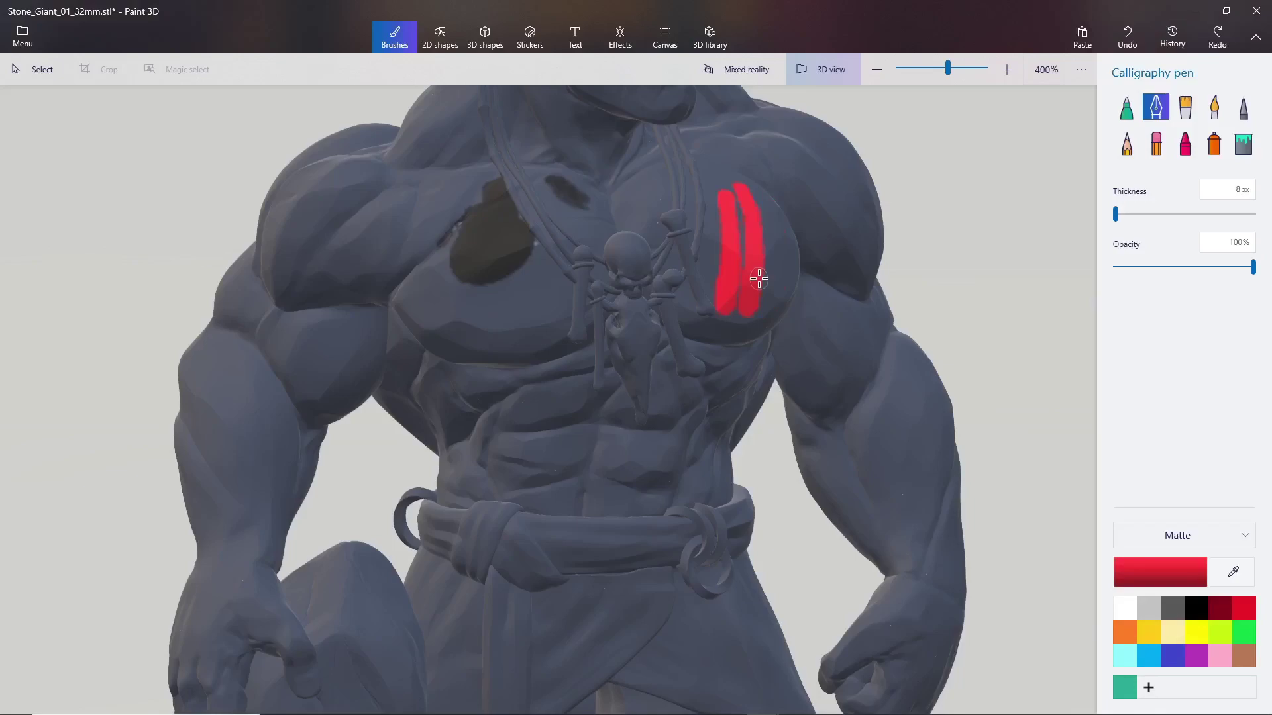
pyautogui.moveTo(767, 205); pyautogui.dragTo(789, 278)
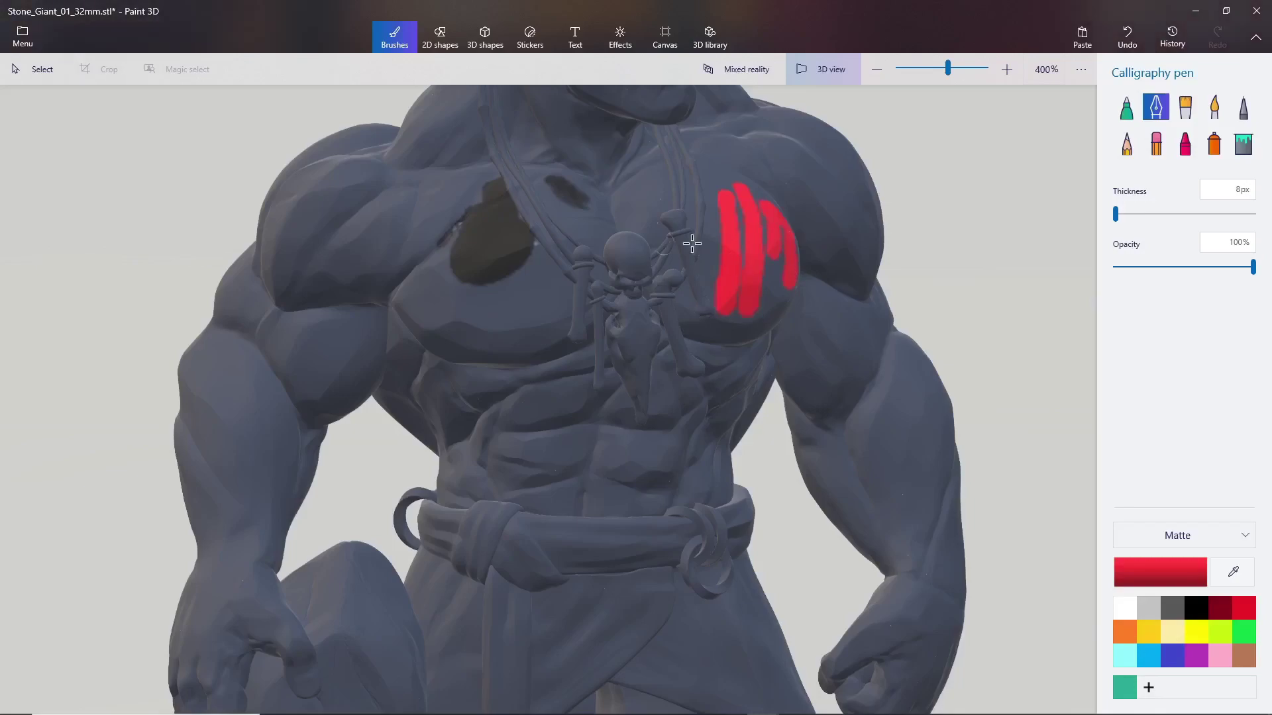
# Step: Paint the outer edge of the lower belt ring in orange Polished metal with the Watercolor brush at 5 px
pyautogui.click(1198, 530)
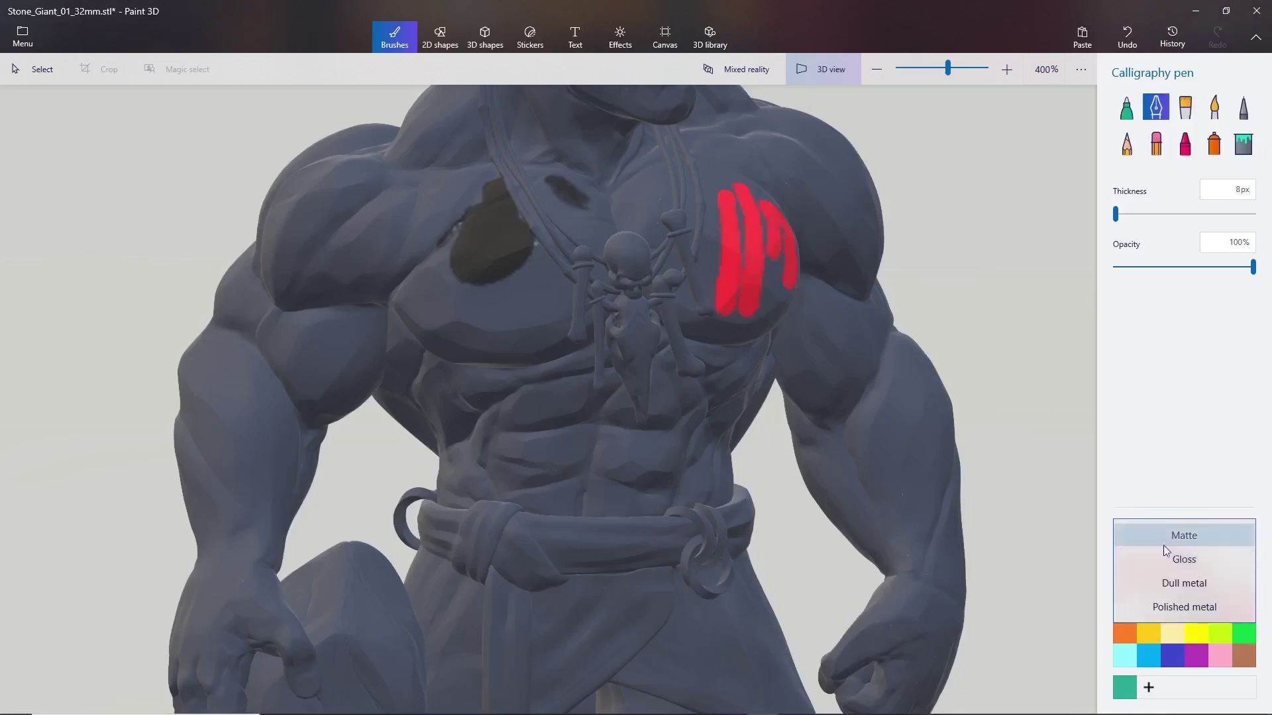
pyautogui.click(1210, 606)
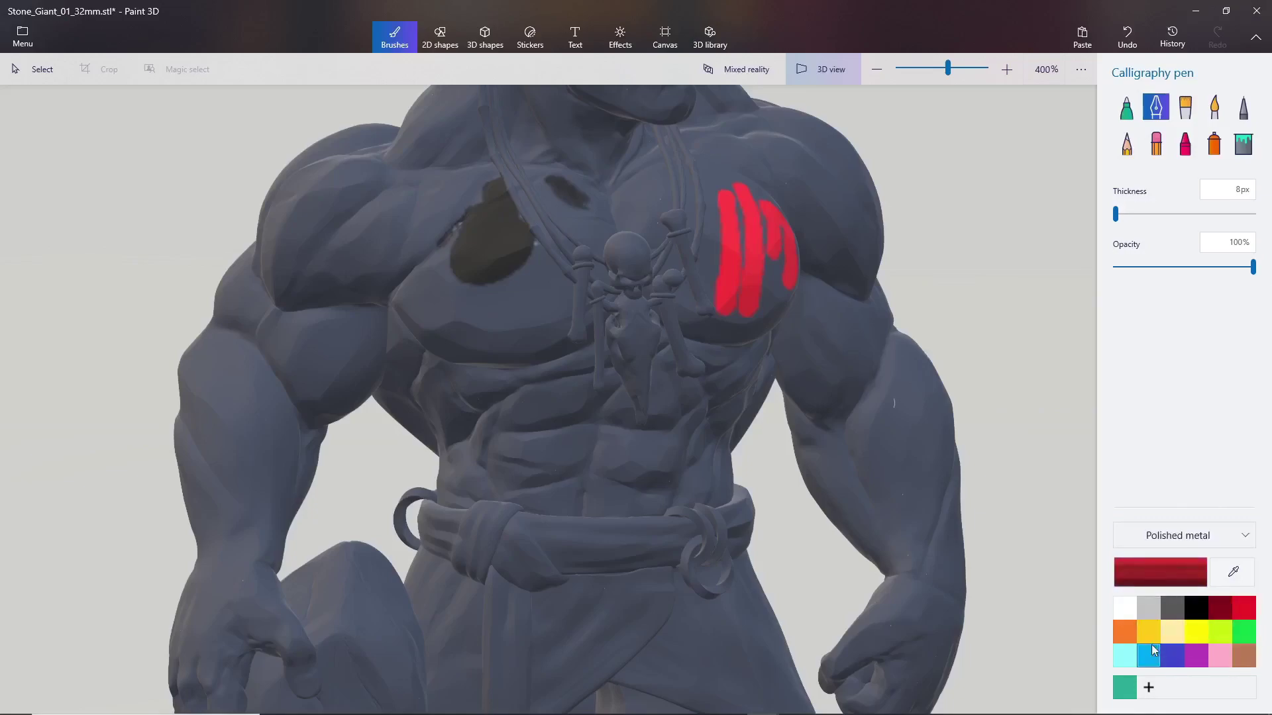
pyautogui.click(1130, 638)
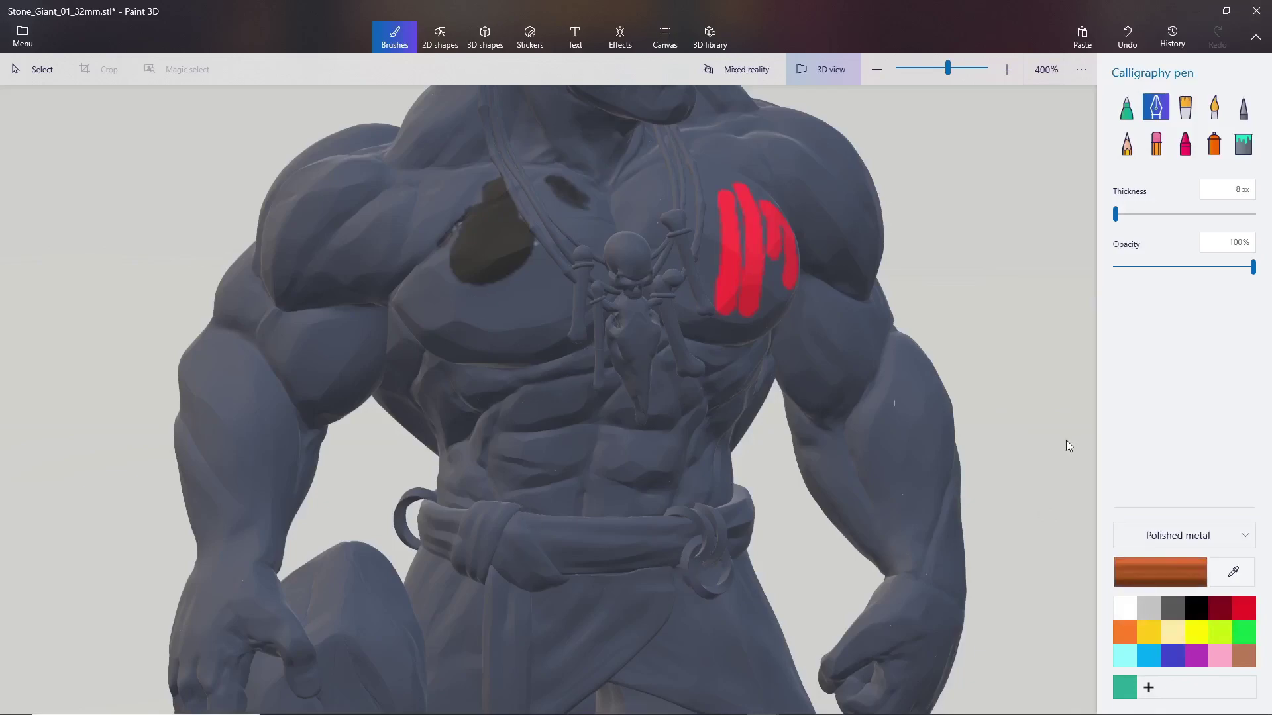
pyautogui.scroll(6, 755, 570)
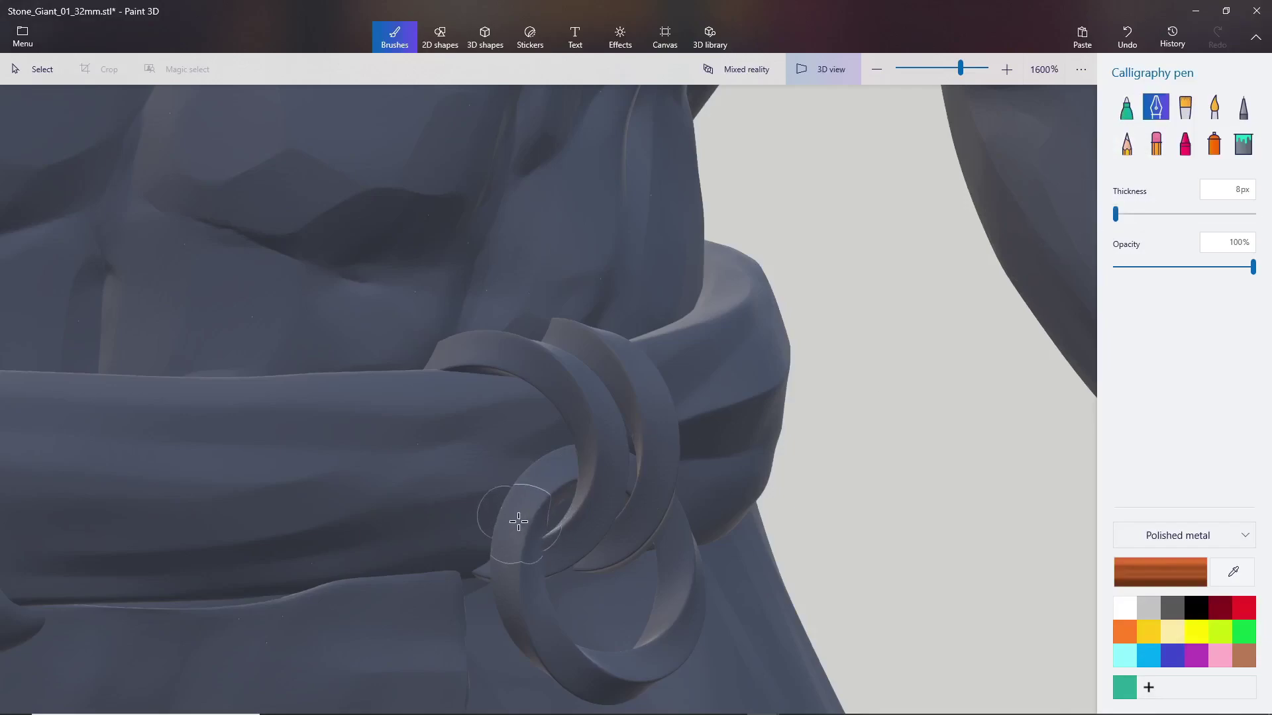
pyautogui.click(1209, 114)
pyautogui.moveTo(1147, 214); pyautogui.dragTo(1104, 219)
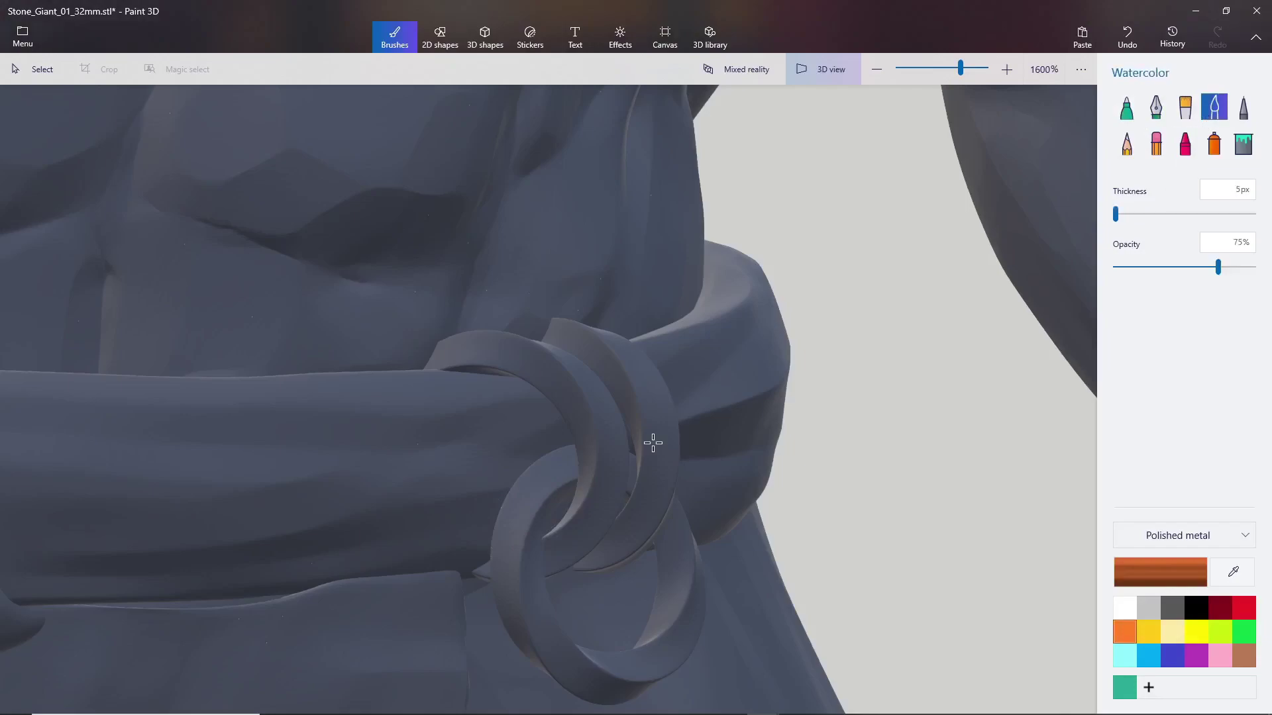
pyautogui.moveTo(539, 488)
pyautogui.mouseDown()
pyautogui.moveTo(521, 541)
pyautogui.moveTo(555, 478)
pyautogui.moveTo(516, 515)
pyautogui.moveTo(507, 547)
pyautogui.moveTo(526, 501)
pyautogui.moveTo(505, 561)
pyautogui.moveTo(527, 634)
pyautogui.moveTo(519, 534)
pyautogui.moveTo(539, 618)
pyautogui.moveTo(525, 531)
pyautogui.moveTo(527, 575)
pyautogui.moveTo(521, 556)
pyautogui.moveTo(547, 483)
pyautogui.moveTo(511, 519)
pyautogui.moveTo(508, 601)
pyautogui.moveTo(528, 630)
pyautogui.moveTo(553, 639)
pyautogui.mouseUp()
# Step: Continue the orange along the bottom of the belt ring using the Dull metal material
pyautogui.click(1177, 535)
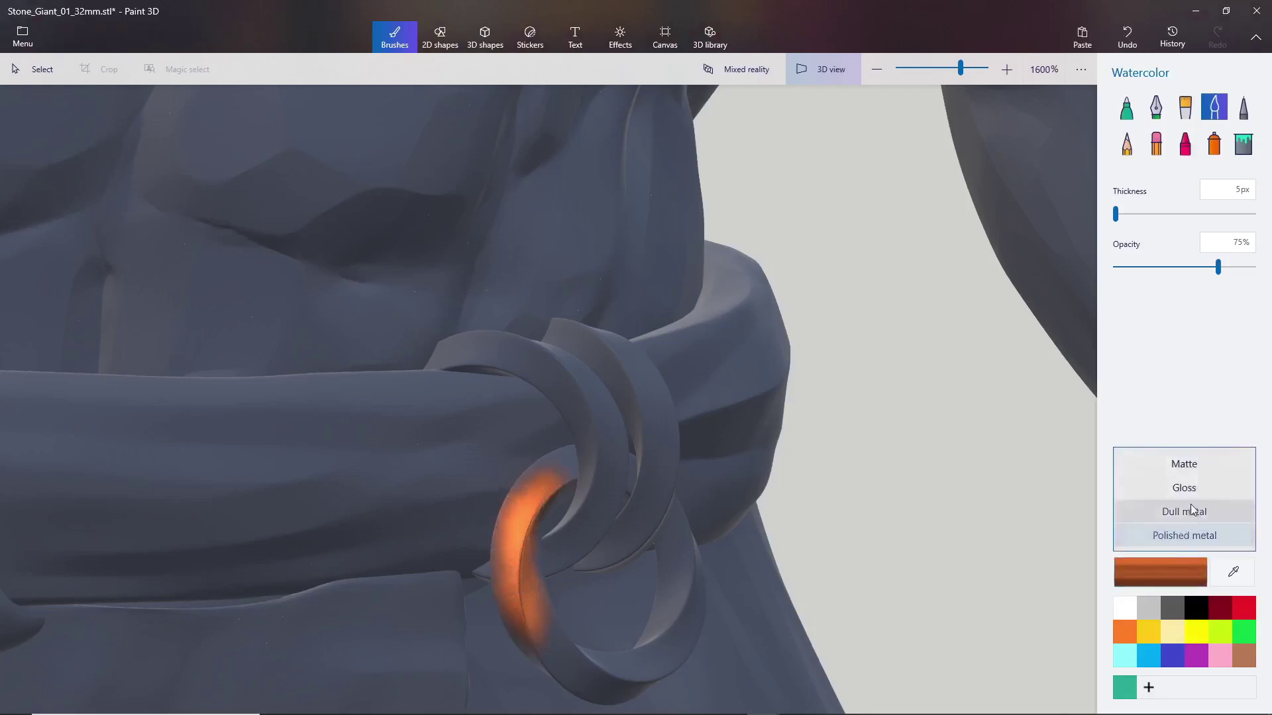
pyautogui.click(1185, 514)
pyautogui.moveTo(554, 656)
pyautogui.mouseDown()
pyautogui.moveTo(595, 673)
pyautogui.moveTo(558, 643)
pyautogui.moveTo(587, 686)
pyautogui.moveTo(554, 644)
pyautogui.moveTo(609, 690)
pyautogui.moveTo(541, 626)
pyautogui.moveTo(553, 653)
pyautogui.moveTo(613, 686)
pyautogui.mouseUp()
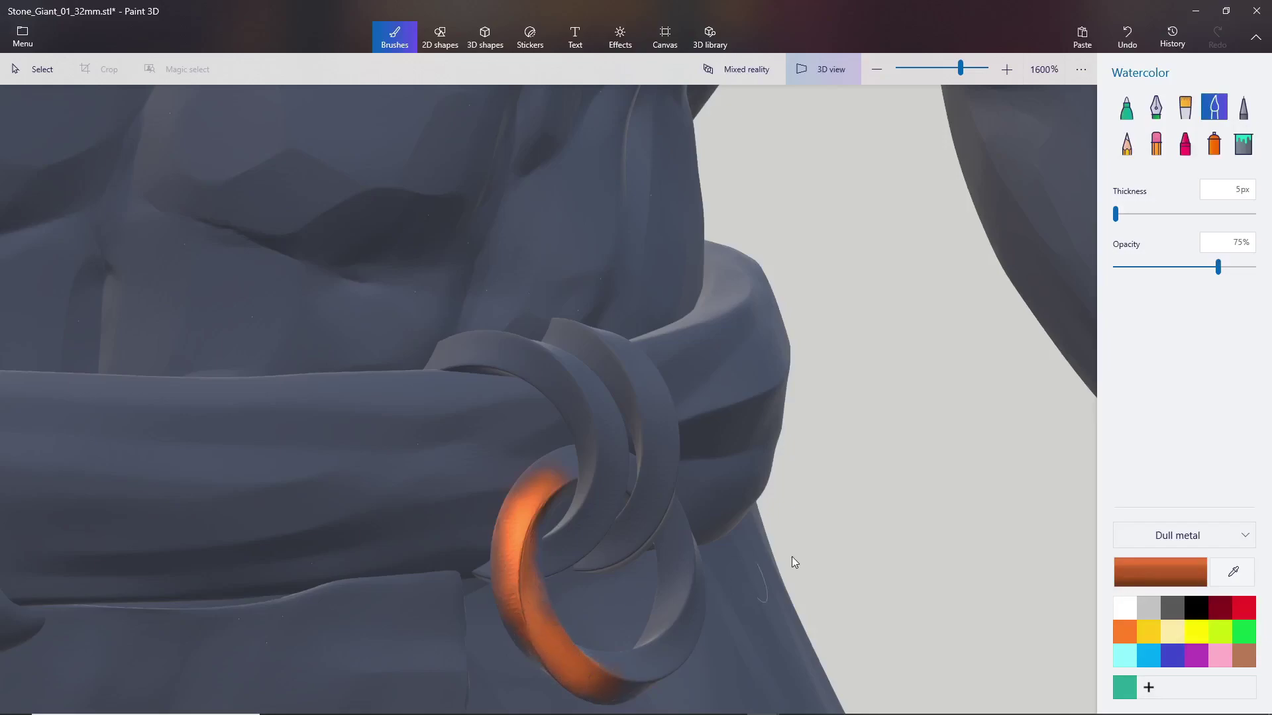
# Step: Set the orange paint's material to Matte
pyautogui.scroll(-3, 792, 558)
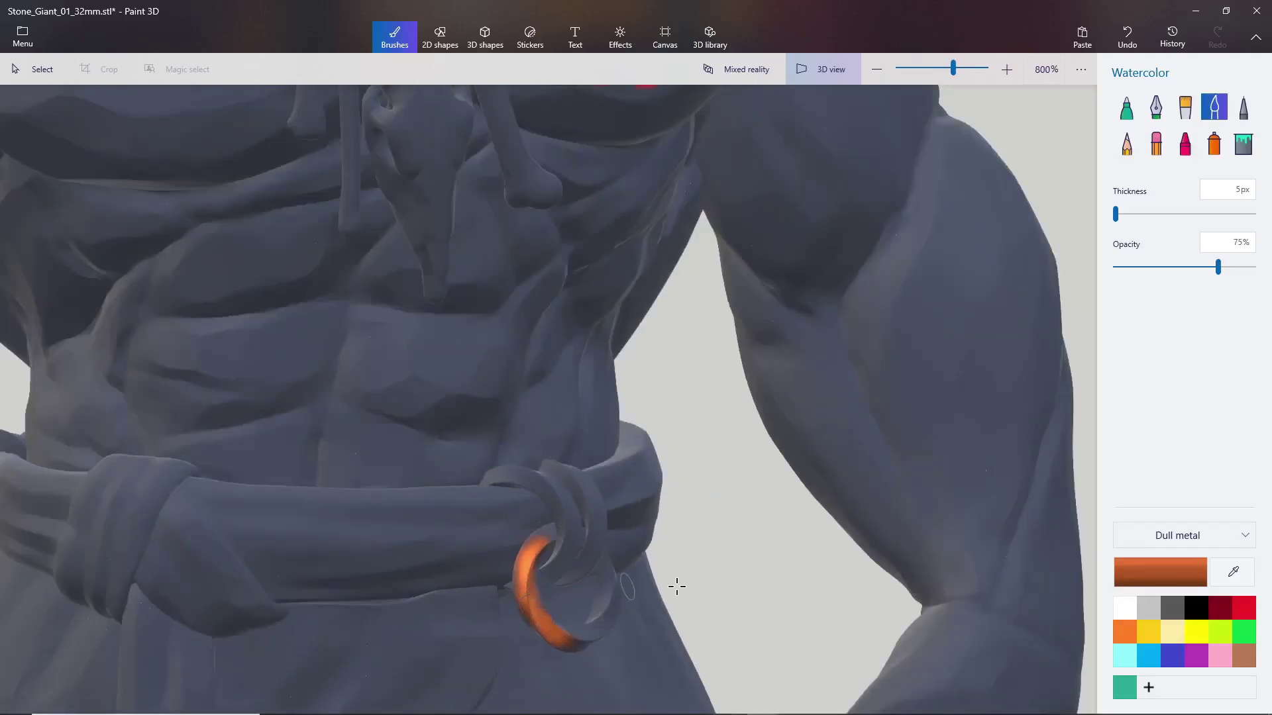
pyautogui.click(1212, 537)
pyautogui.click(1192, 500)
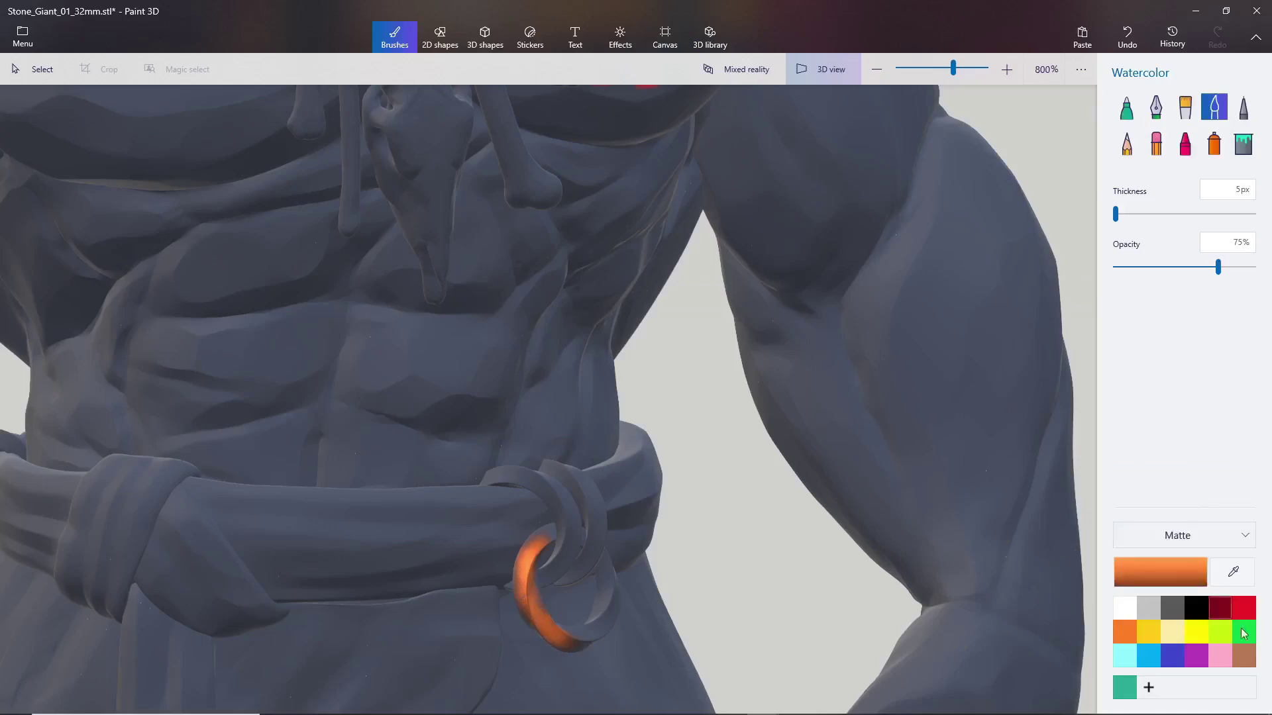
# Step: Spray matte white from above over the giant's head, shoulders and upper chest with the Spray can at 300 px thickness and 25% opacity
pyautogui.scroll(-2, 960, 365)
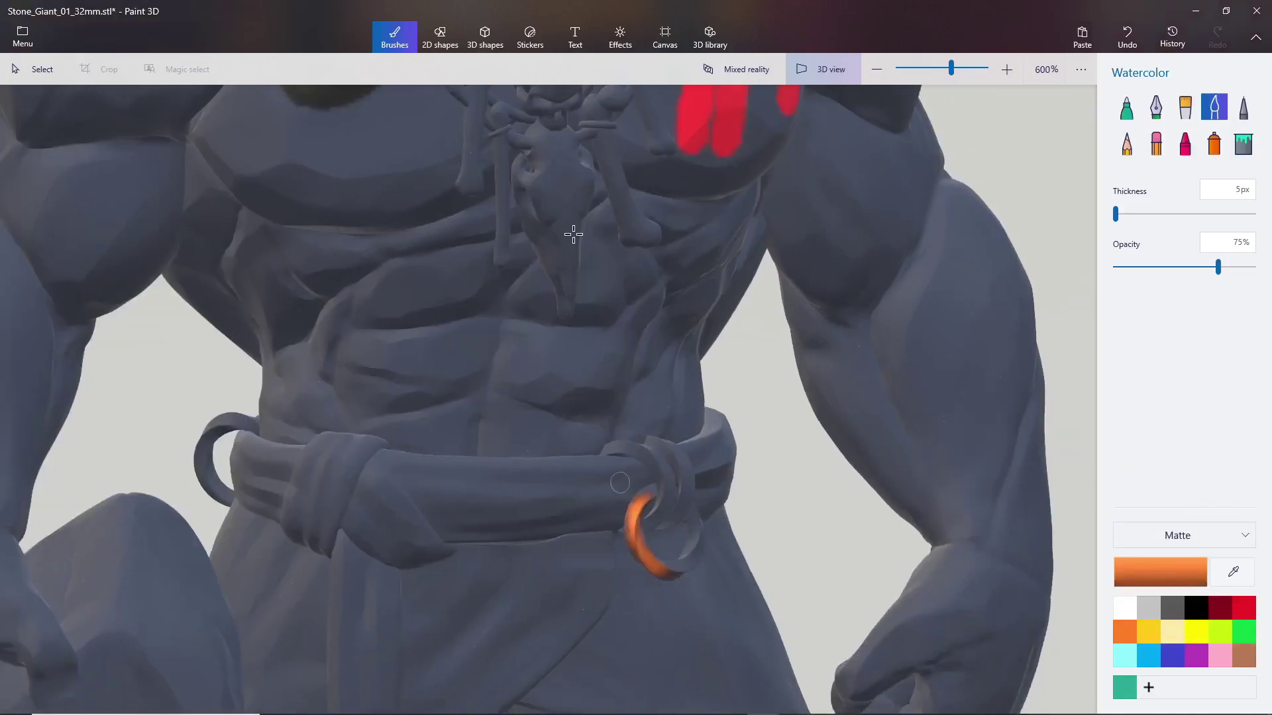
pyautogui.scroll(-2, 509, 417)
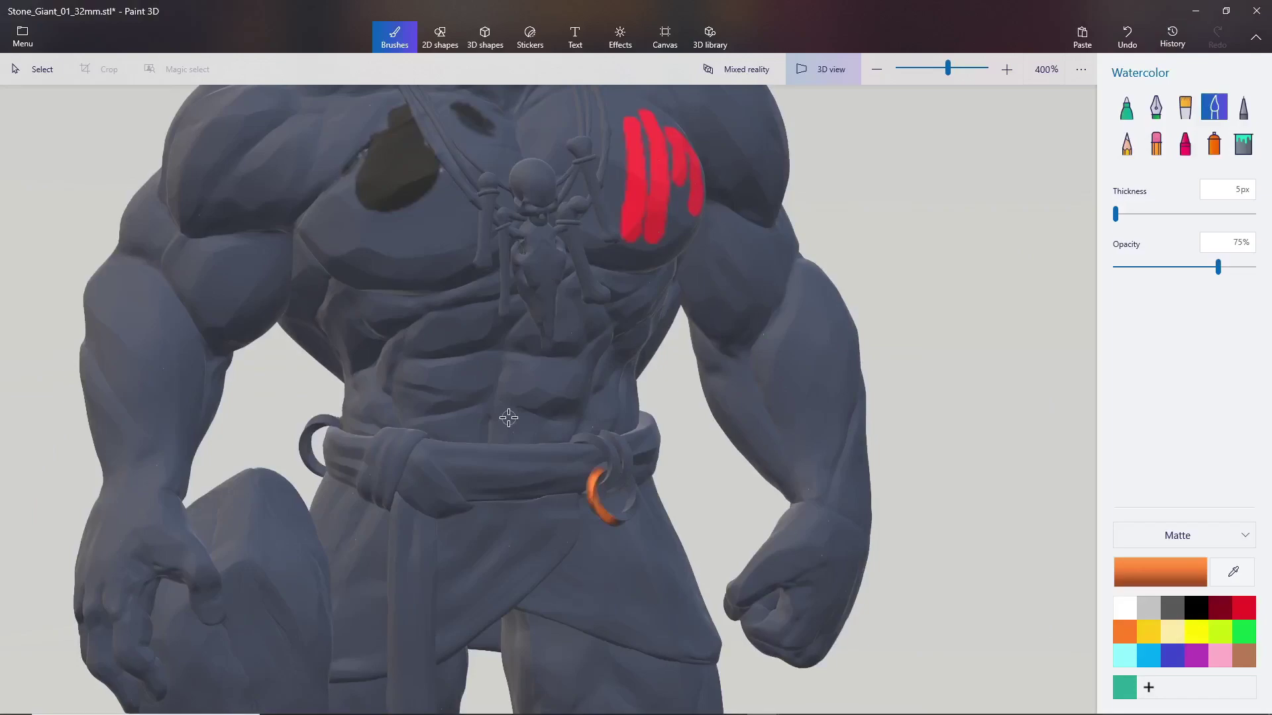
pyautogui.scroll(-2, 866, 275)
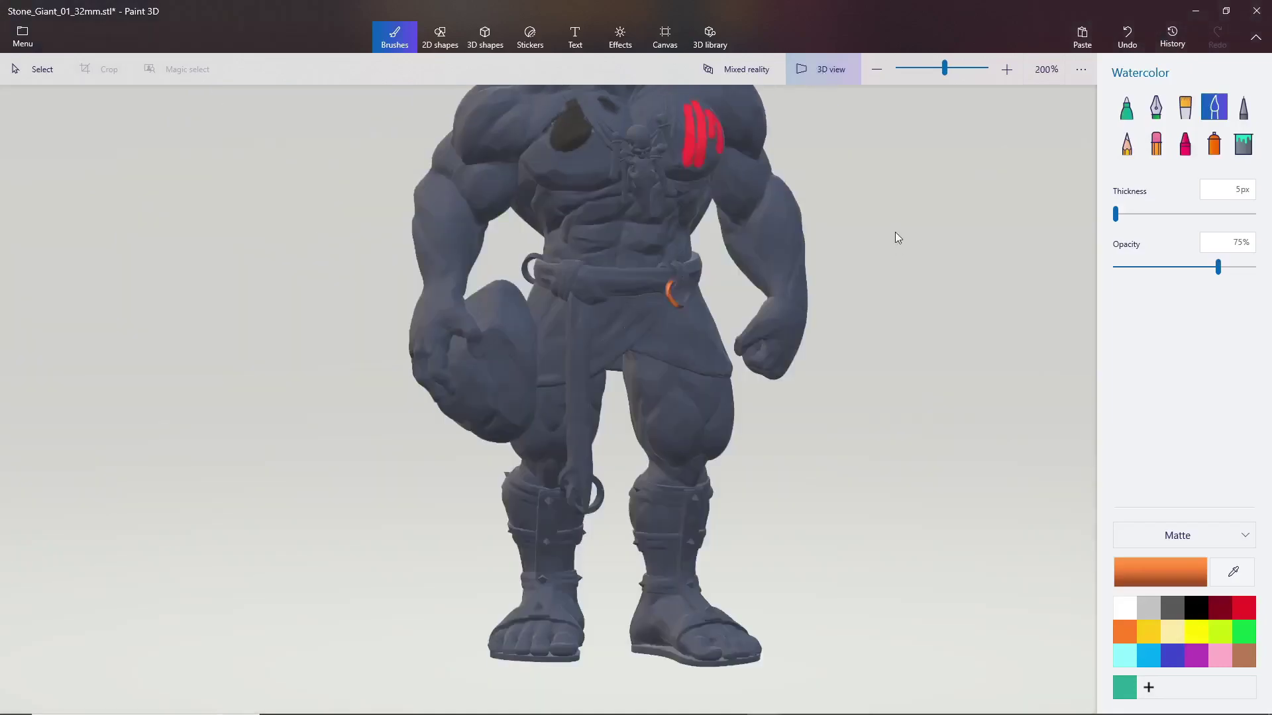
pyautogui.moveTo(883, 213); pyautogui.dragTo(842, 340, button='right')
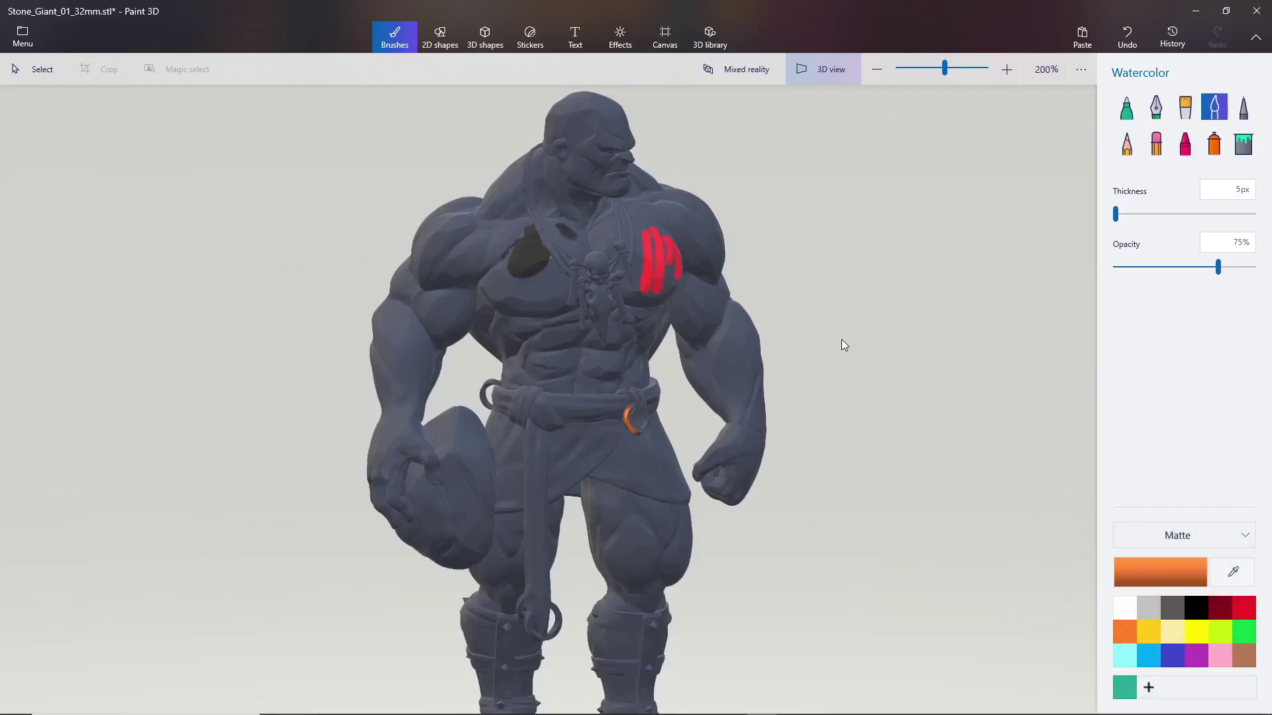
pyautogui.scroll(3, 831, 237)
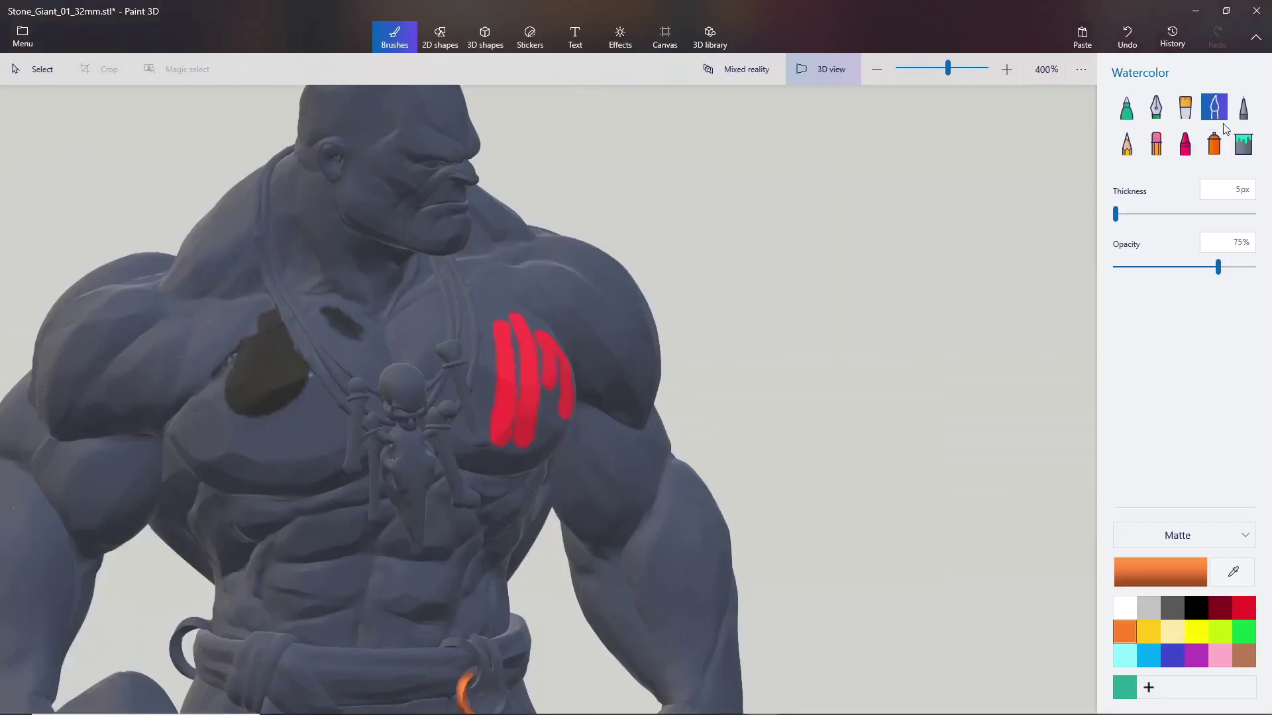
pyautogui.click(1214, 144)
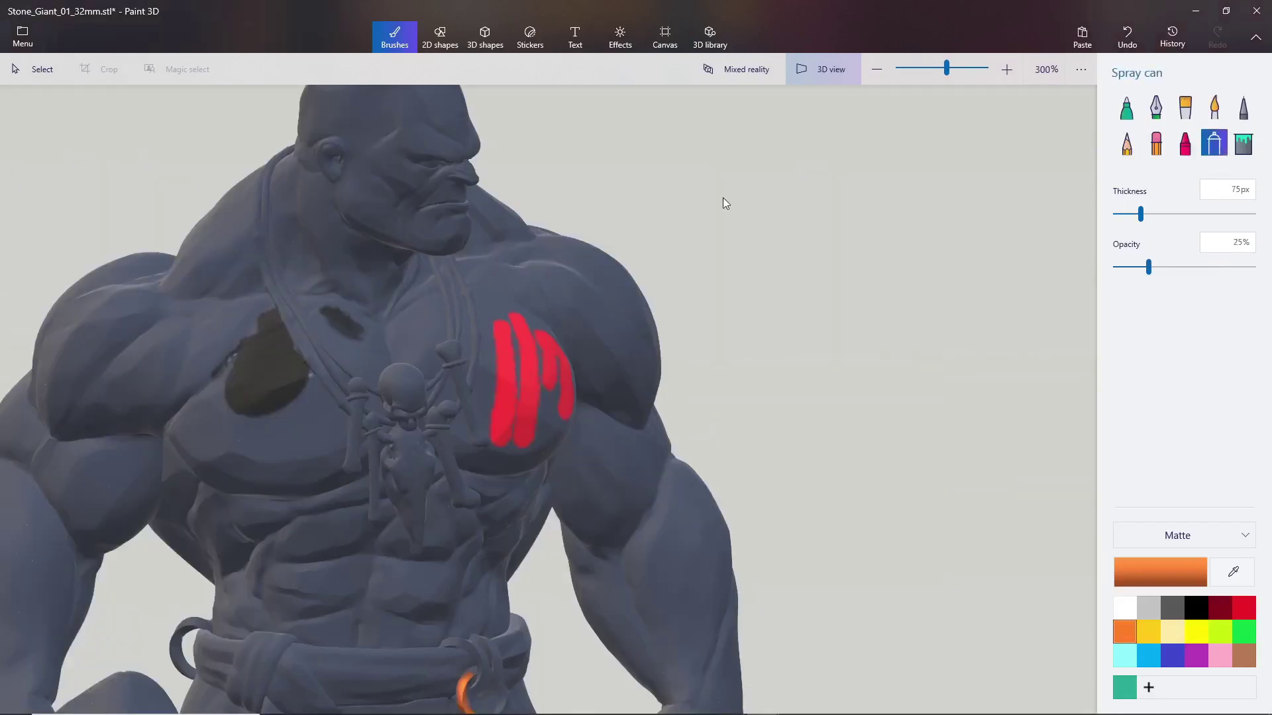
pyautogui.scroll(-2, 722, 197)
pyautogui.moveTo(409, 352); pyautogui.dragTo(721, 210)
pyautogui.scroll(-3, 721, 210)
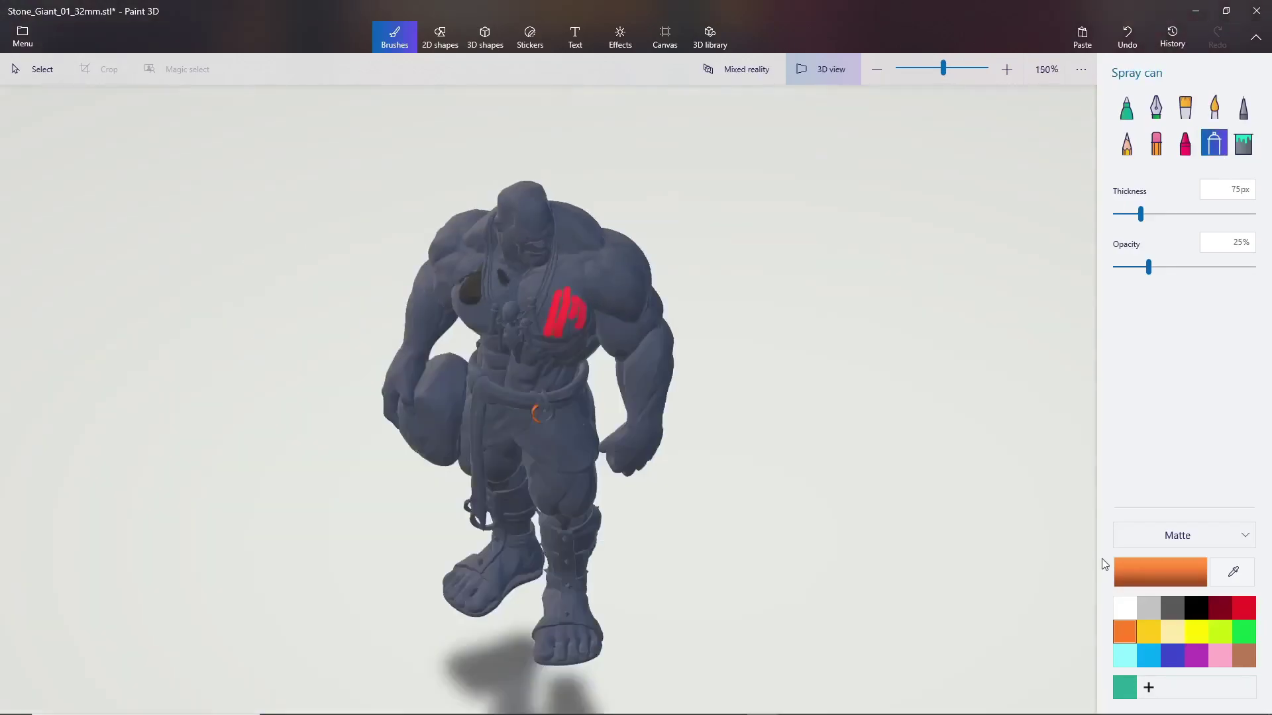
pyautogui.click(1126, 608)
pyautogui.moveTo(679, 192); pyautogui.dragTo(673, 289)
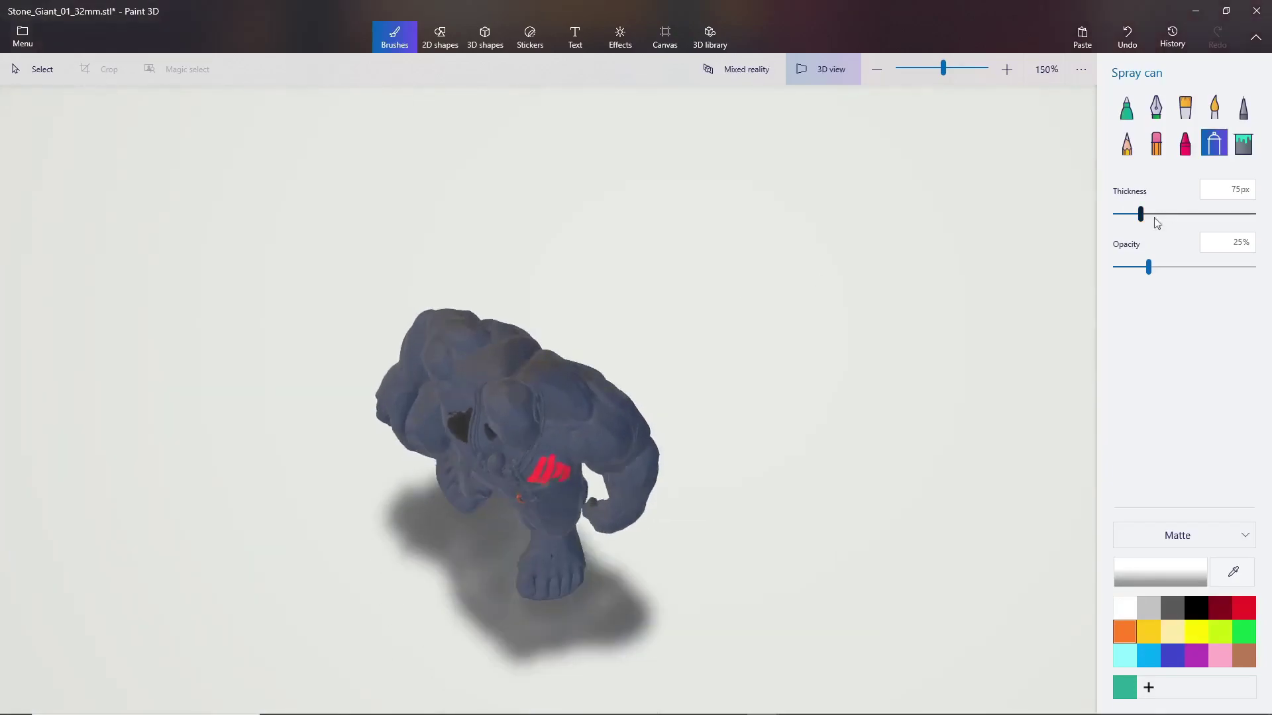
pyautogui.moveTo(1140, 219); pyautogui.dragTo(1253, 216)
pyautogui.moveTo(668, 383)
pyautogui.mouseDown()
pyautogui.moveTo(603, 389)
pyautogui.moveTo(356, 479)
pyautogui.mouseUp()
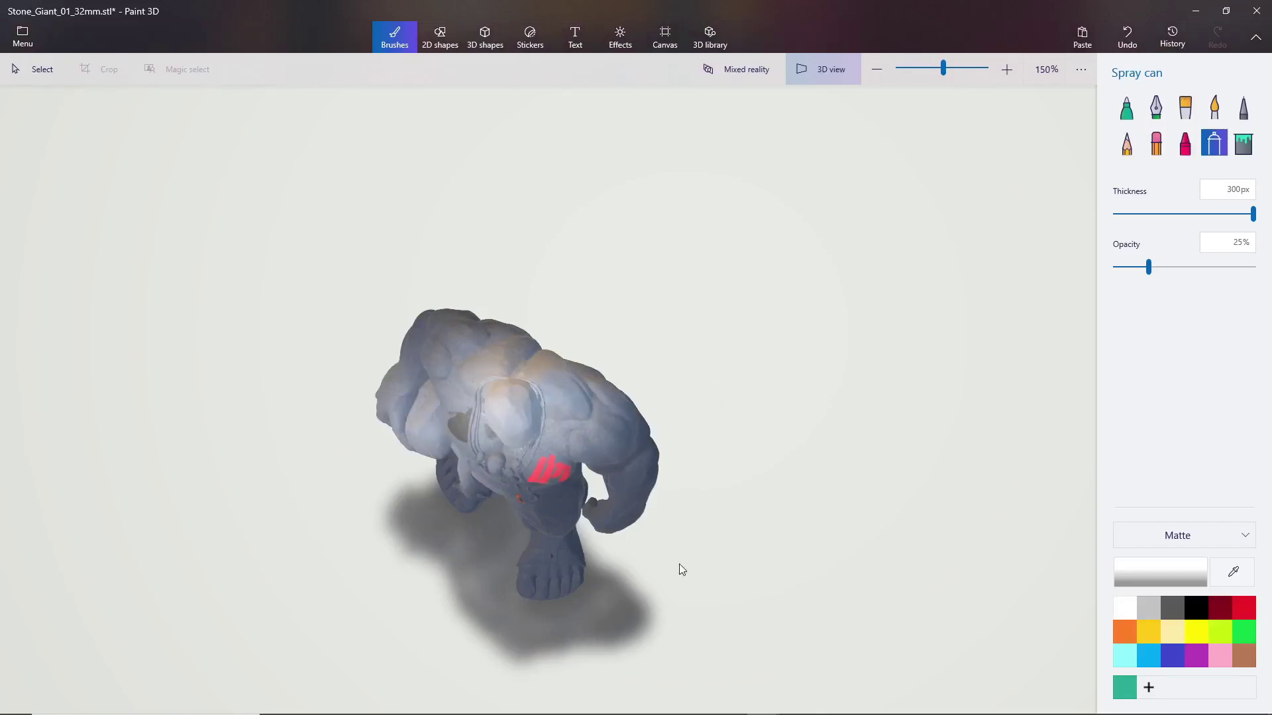
pyautogui.moveTo(606, 504)
pyautogui.mouseDown()
pyautogui.moveTo(398, 324)
pyautogui.moveTo(411, 318)
pyautogui.mouseUp()
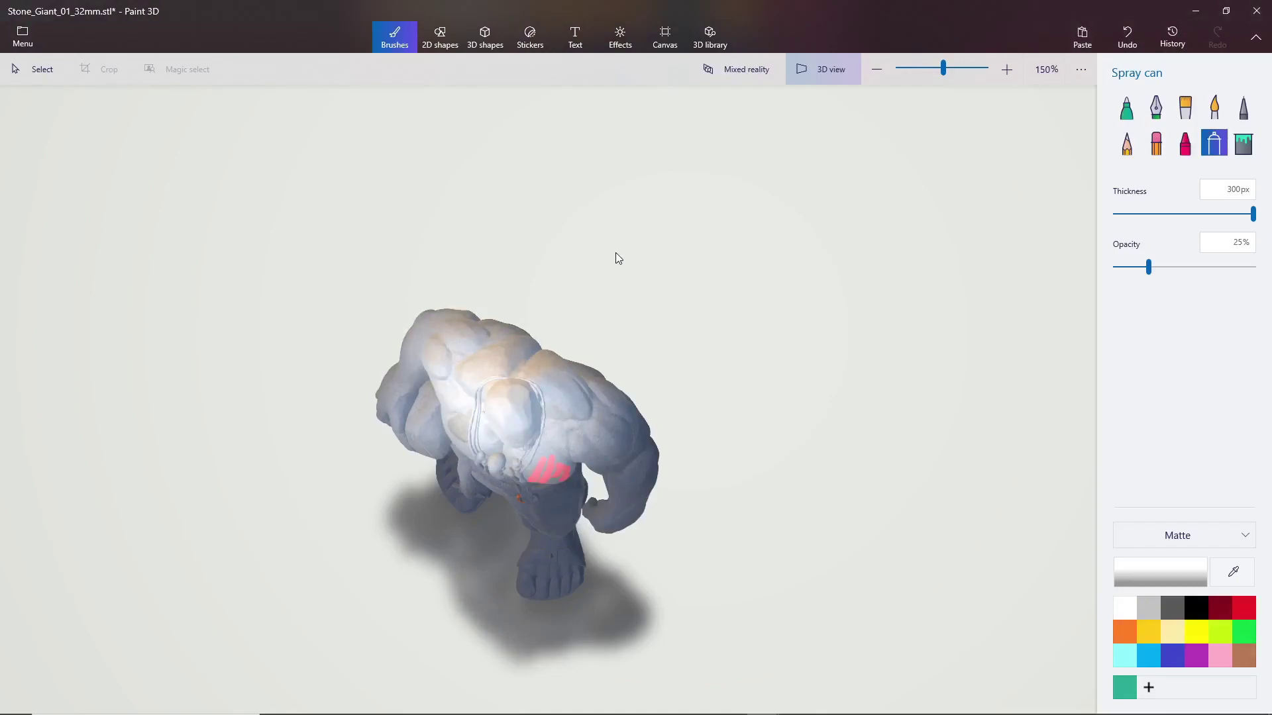
# Step: Spray matte black from below over the giant's underside with the Spray can at 300 px thickness and 25% opacity, shading the legs and boulder
pyautogui.moveTo(611, 293)
pyautogui.mouseDown(button='right')
pyautogui.moveTo(659, 208)
pyautogui.moveTo(656, 234)
pyautogui.moveTo(717, 163)
pyautogui.mouseUp(button='right')
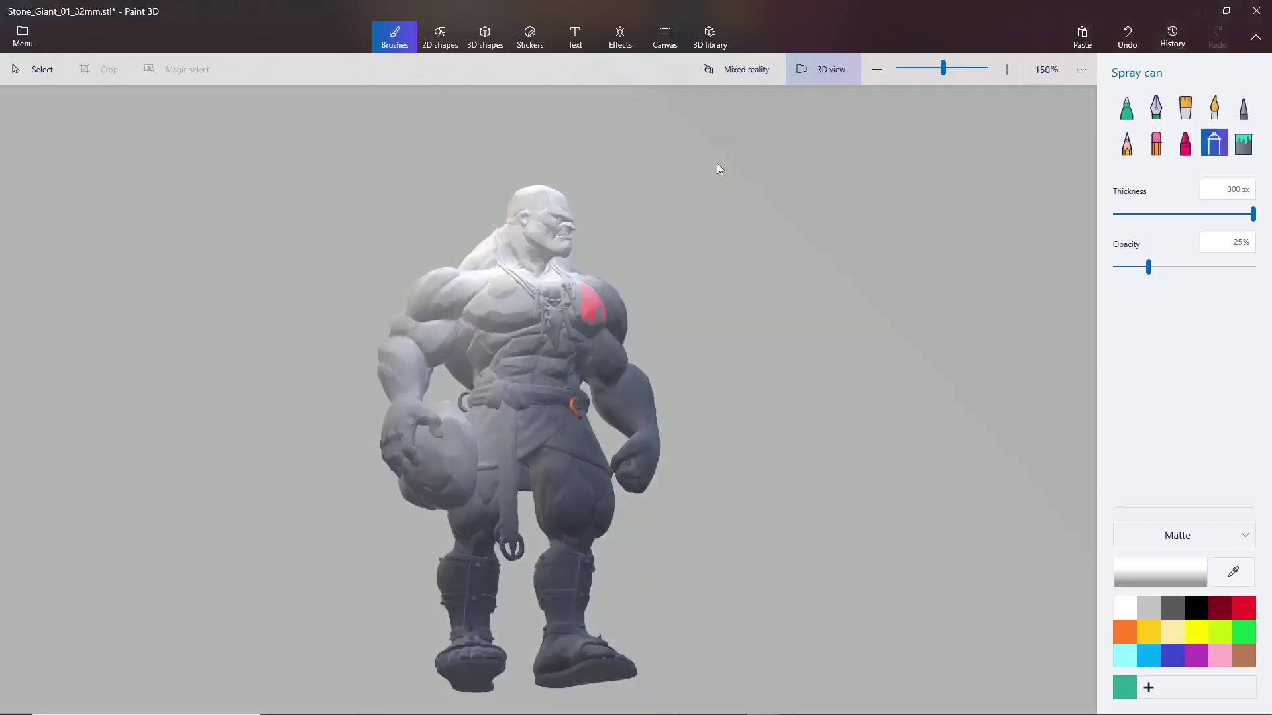
pyautogui.click(1196, 607)
pyautogui.moveTo(702, 400); pyautogui.dragTo(428, 488, button='right')
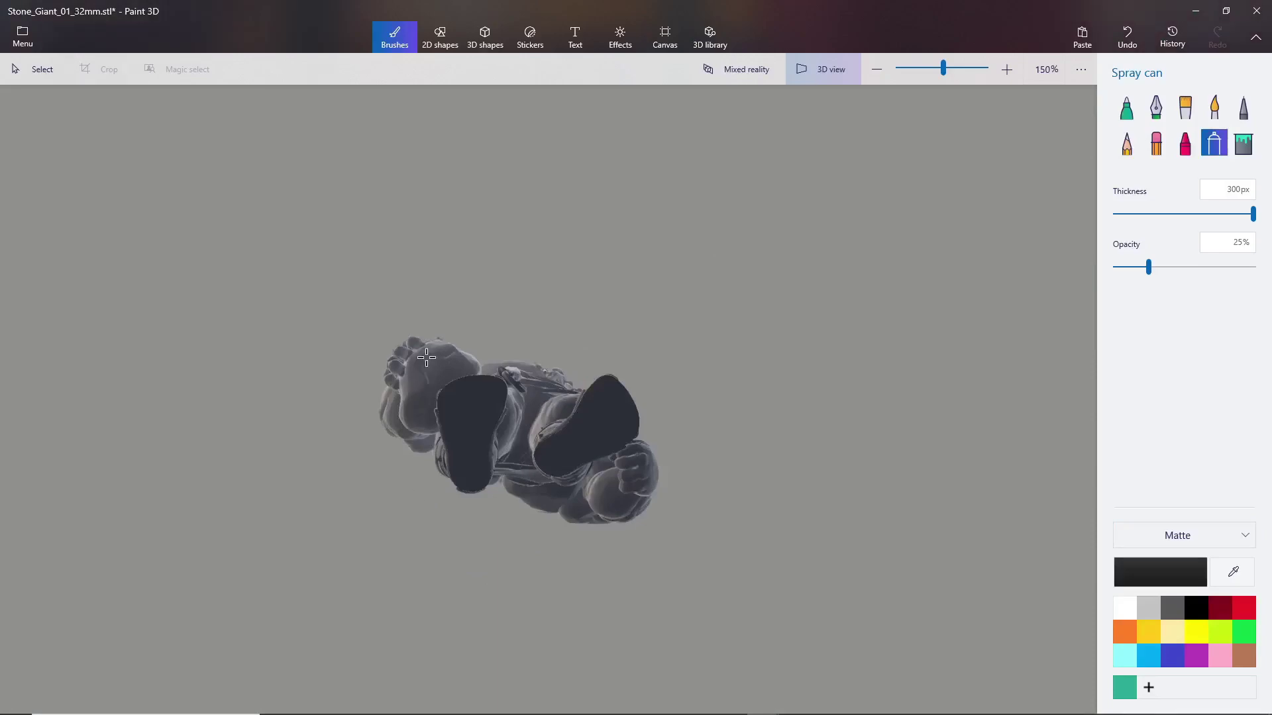
pyautogui.moveTo(628, 483); pyautogui.dragTo(646, 484)
pyautogui.moveTo(634, 315); pyautogui.dragTo(604, 375)
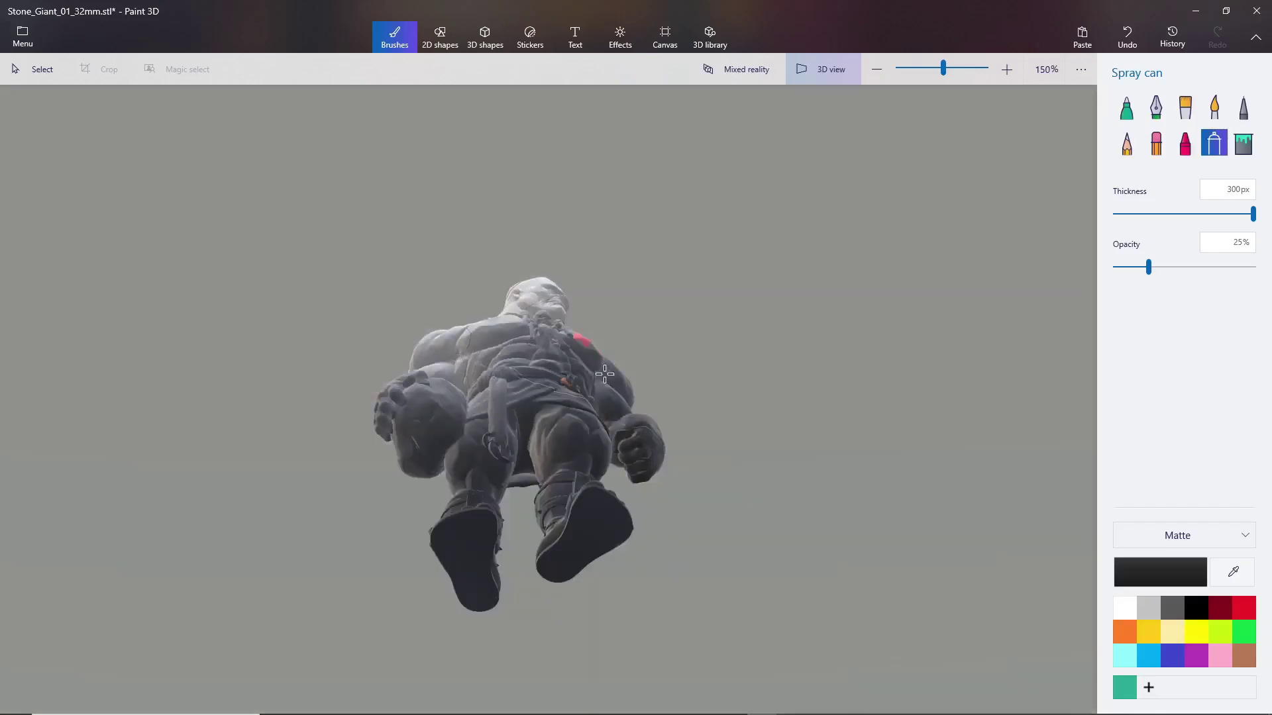
pyautogui.moveTo(405, 316); pyautogui.dragTo(358, 398)
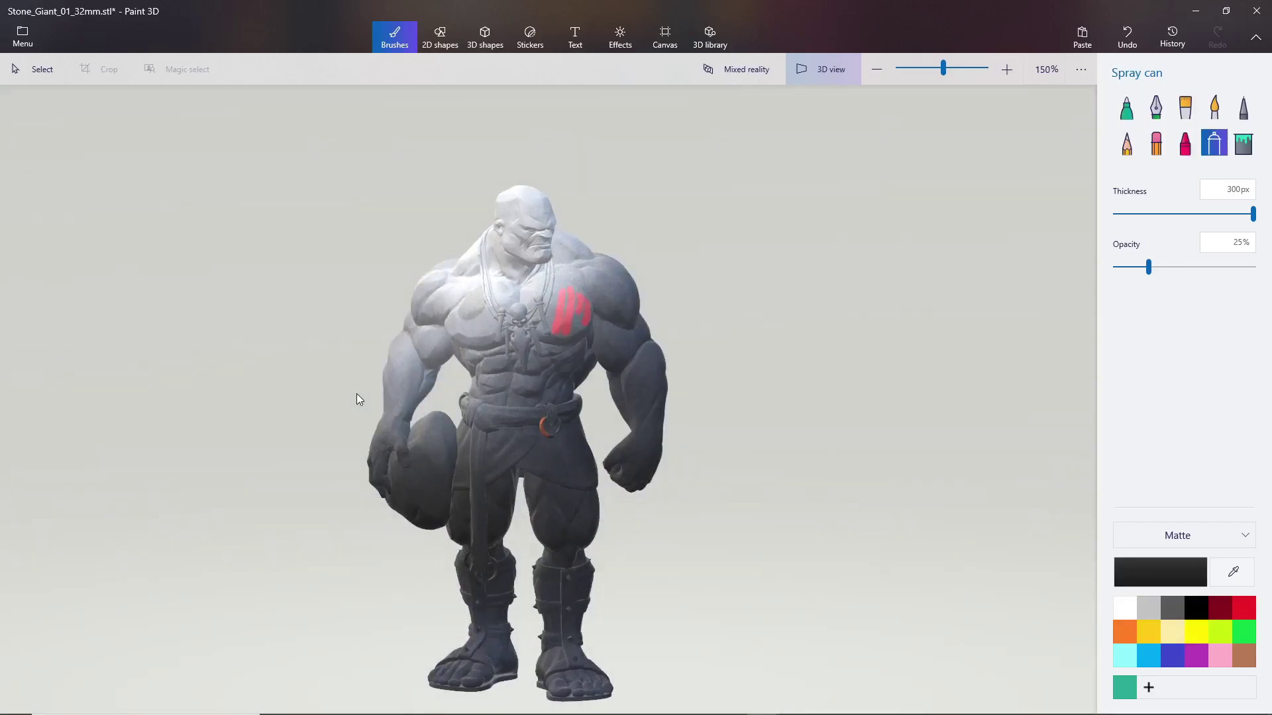
pyautogui.moveTo(802, 254); pyautogui.dragTo(774, 295)
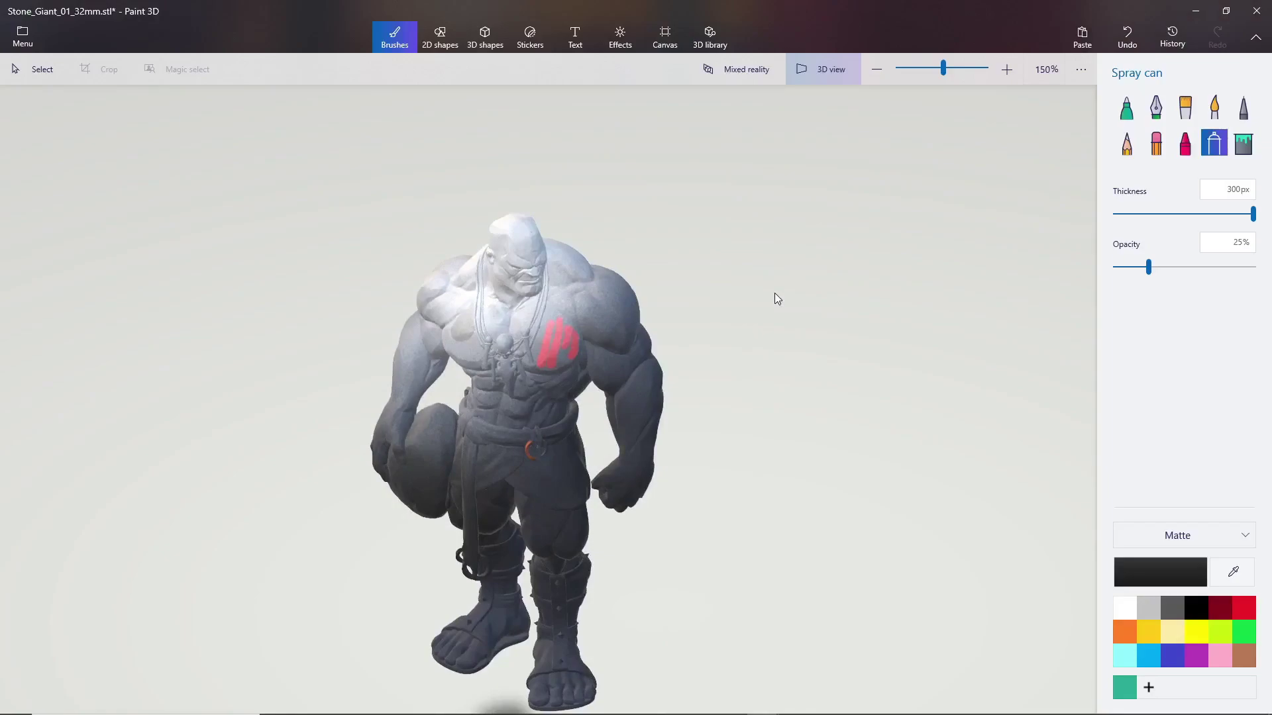
# Step: Paint light grey matte highlights over the giant's arms, torso and legs with the Crayon at 20 px thickness and 100% opacity
pyautogui.hotkey('ctrl', 'z')
pyautogui.moveTo(618, 501)
pyautogui.mouseDown()
pyautogui.moveTo(638, 377)
pyautogui.moveTo(614, 322)
pyautogui.moveTo(586, 305)
pyautogui.moveTo(487, 306)
pyautogui.mouseUp()
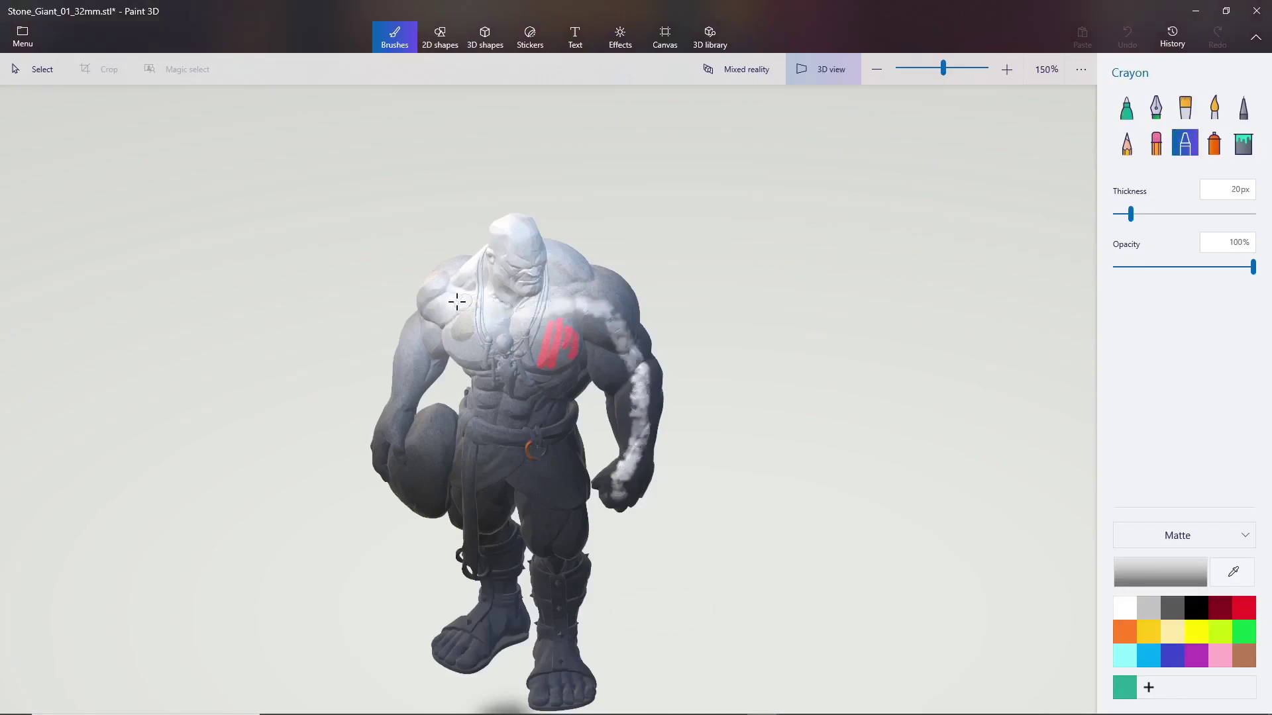
pyautogui.moveTo(421, 337)
pyautogui.mouseDown()
pyautogui.moveTo(398, 410)
pyautogui.moveTo(409, 468)
pyautogui.moveTo(431, 423)
pyautogui.moveTo(394, 436)
pyautogui.mouseUp()
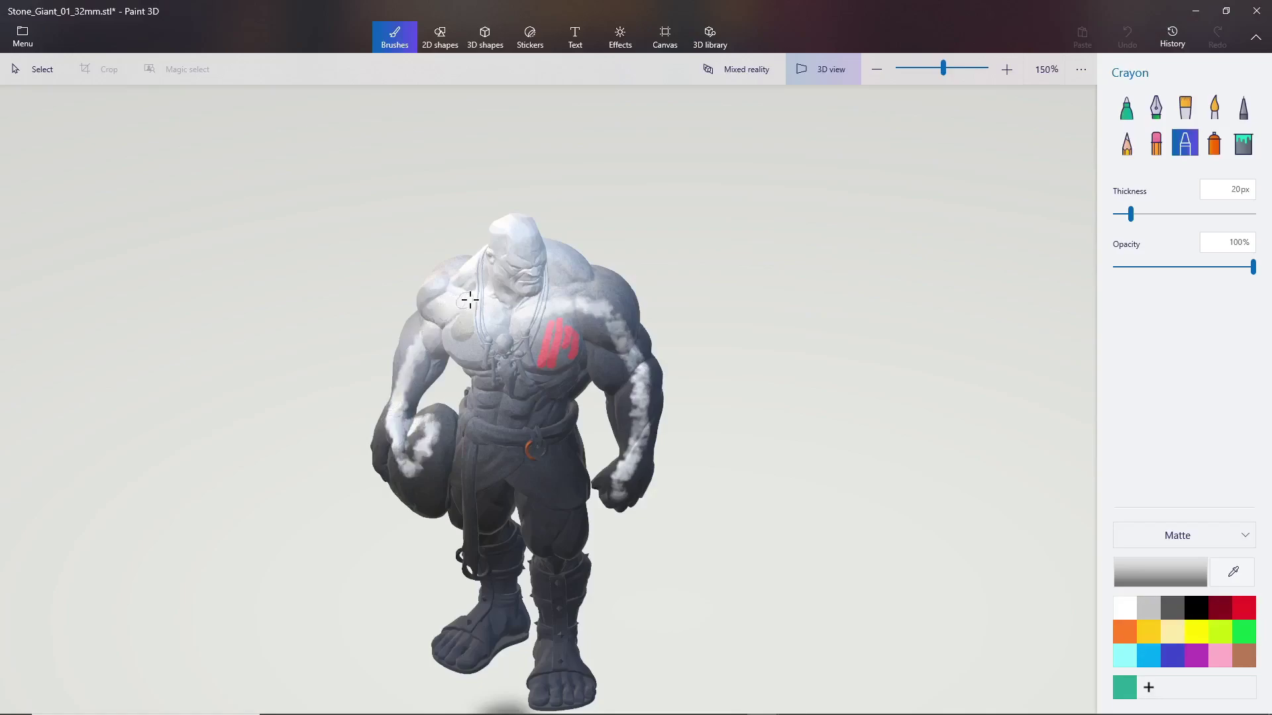
pyautogui.moveTo(588, 292)
pyautogui.mouseDown()
pyautogui.moveTo(628, 319)
pyautogui.moveTo(644, 418)
pyautogui.moveTo(628, 499)
pyautogui.moveTo(616, 487)
pyautogui.moveTo(627, 349)
pyautogui.mouseUp()
pyautogui.moveTo(524, 342)
pyautogui.mouseDown()
pyautogui.moveTo(534, 401)
pyautogui.moveTo(566, 463)
pyautogui.moveTo(561, 574)
pyautogui.moveTo(577, 678)
pyautogui.moveTo(546, 694)
pyautogui.moveTo(555, 606)
pyautogui.mouseUp()
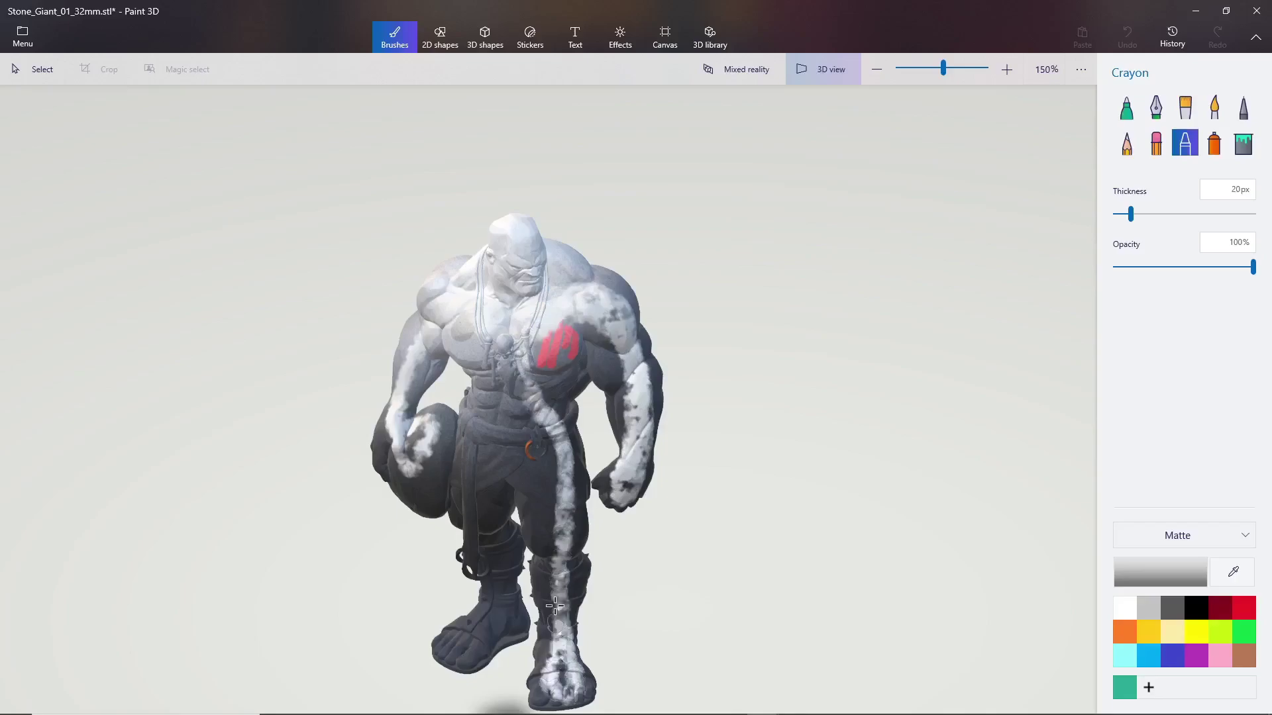
pyautogui.moveTo(558, 561)
pyautogui.mouseDown()
pyautogui.moveTo(534, 487)
pyautogui.moveTo(504, 467)
pyautogui.moveTo(494, 356)
pyautogui.moveTo(482, 428)
pyautogui.moveTo(509, 598)
pyautogui.moveTo(497, 645)
pyautogui.moveTo(457, 661)
pyautogui.moveTo(460, 646)
pyautogui.moveTo(501, 632)
pyautogui.moveTo(477, 430)
pyautogui.mouseUp()
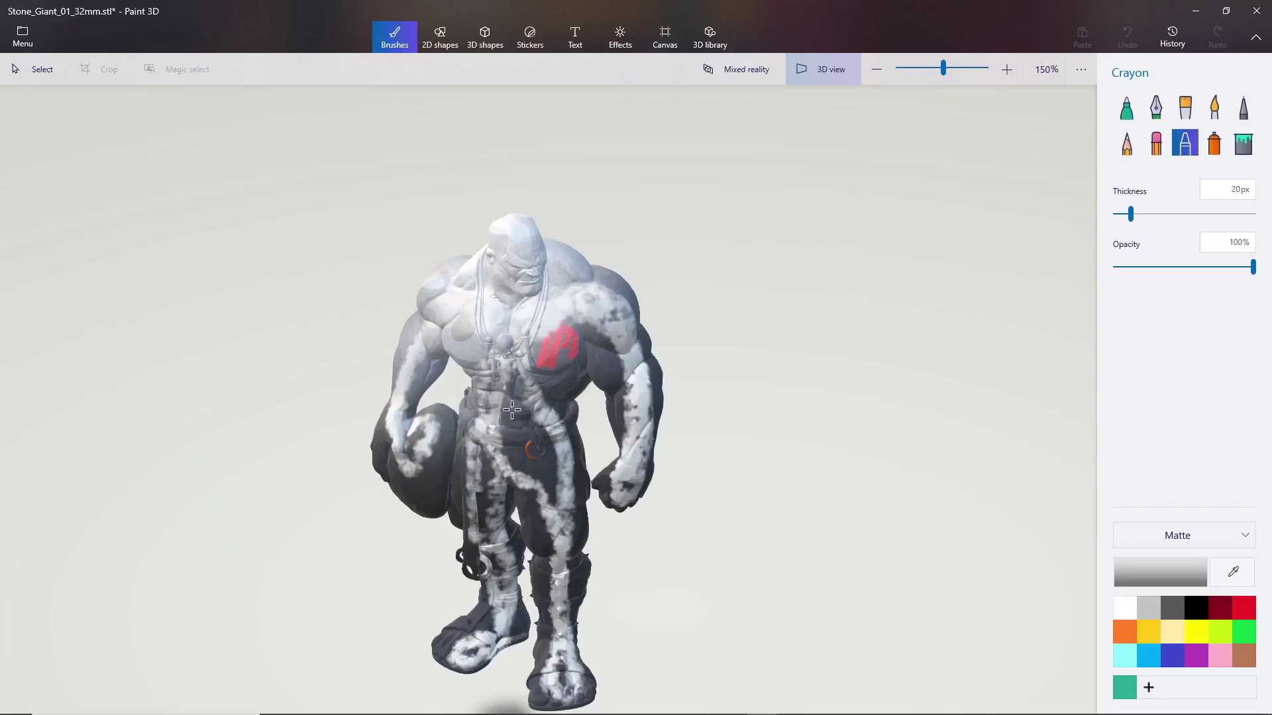